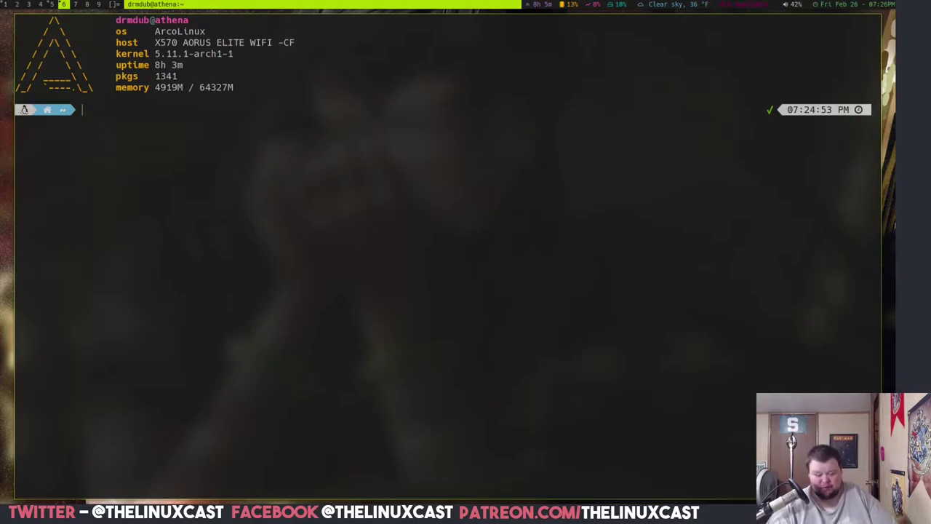
Enlarge the terminal text and run sudo pacman -S lutris wine, authenticating with the account password
key(ctrl+equal)
key(ctrl+equal)
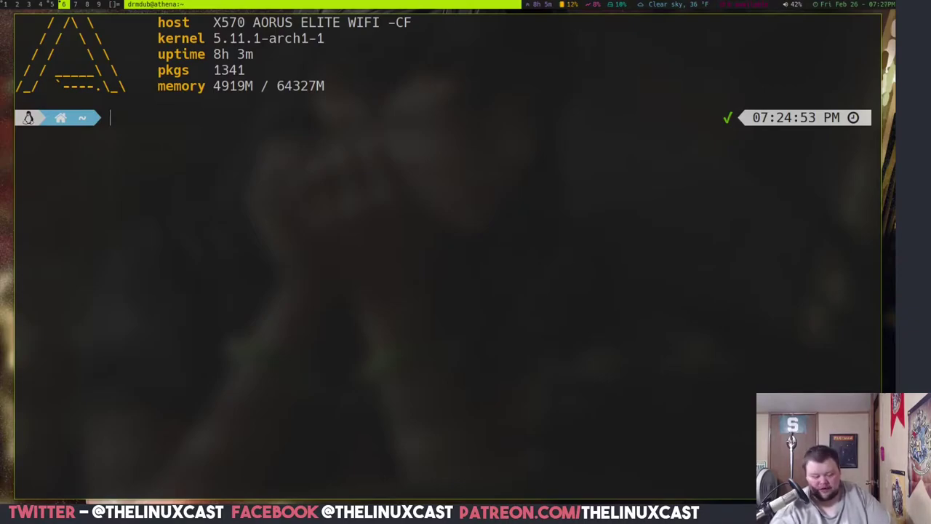
text(sudo pacamn)
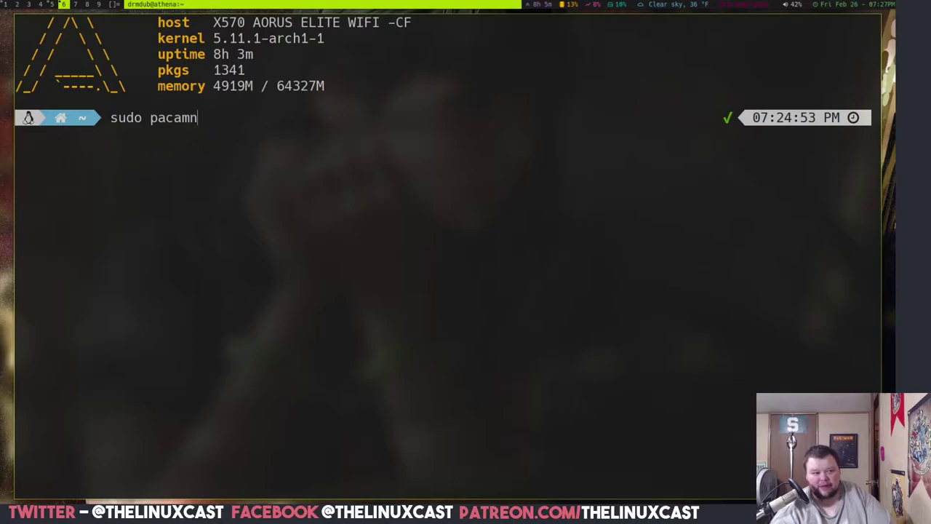
key(BackSpace)
key(BackSpace)
key(BackSpace)
text(man )
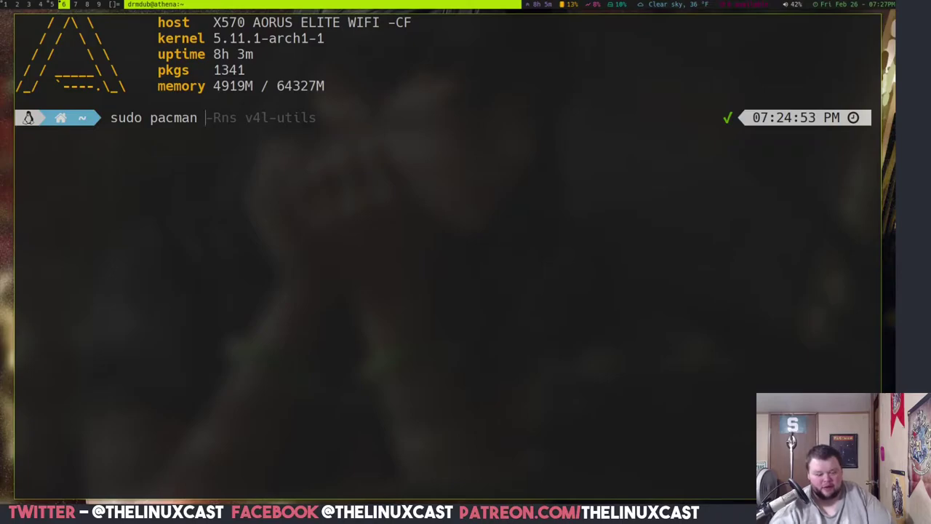
text(-S )
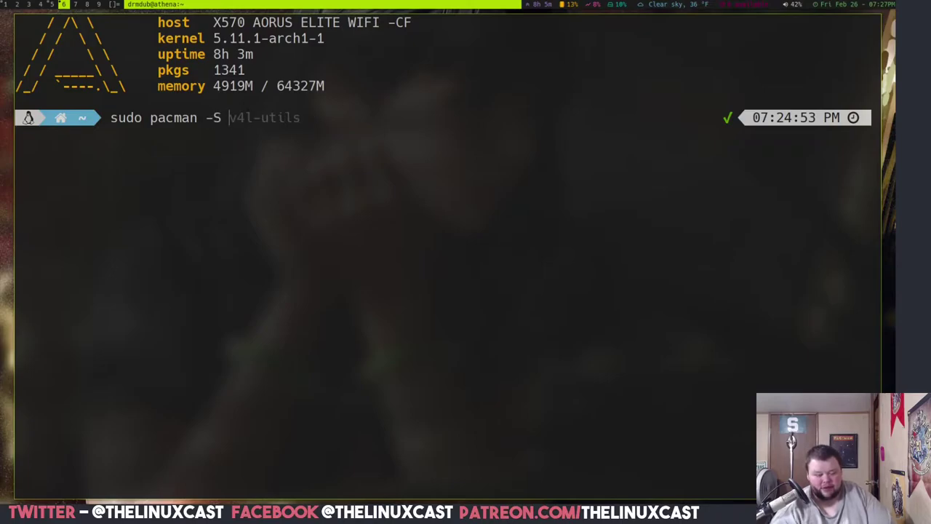
text(lutris )
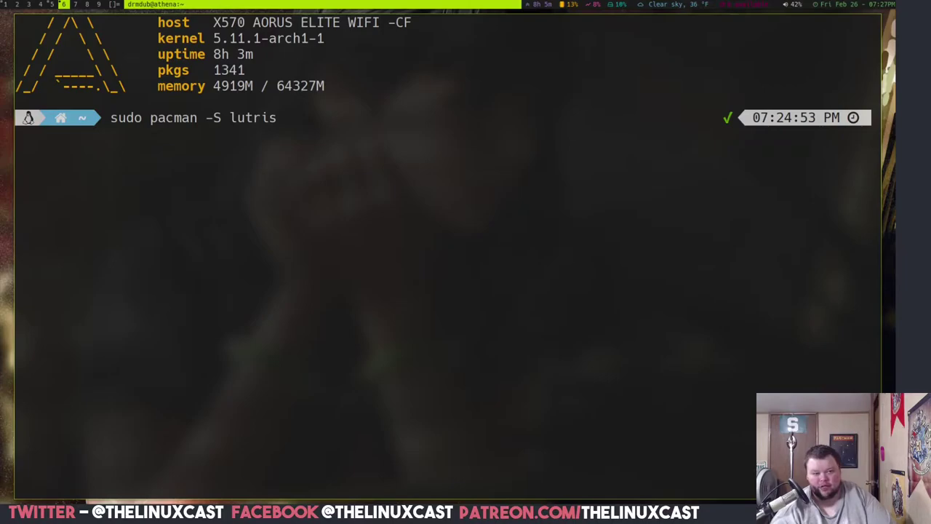
text(wine)
key(Return)
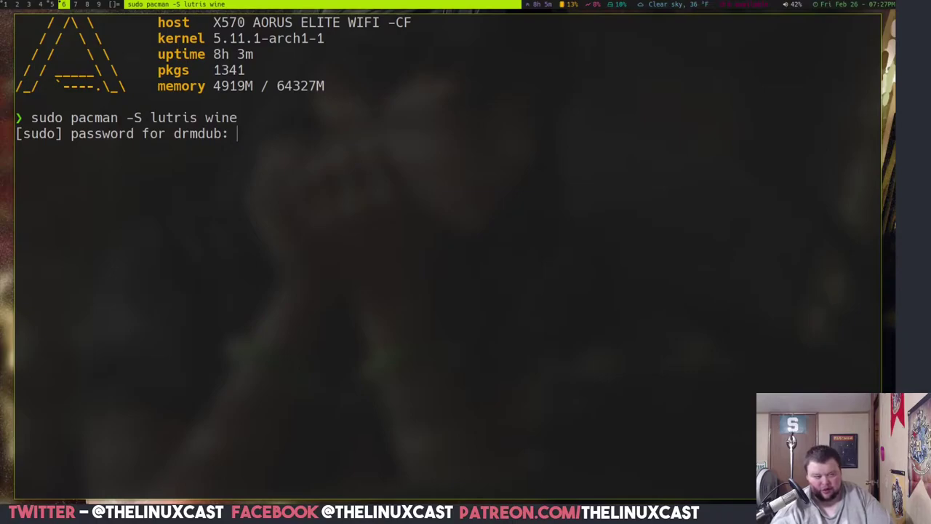
key(Return)
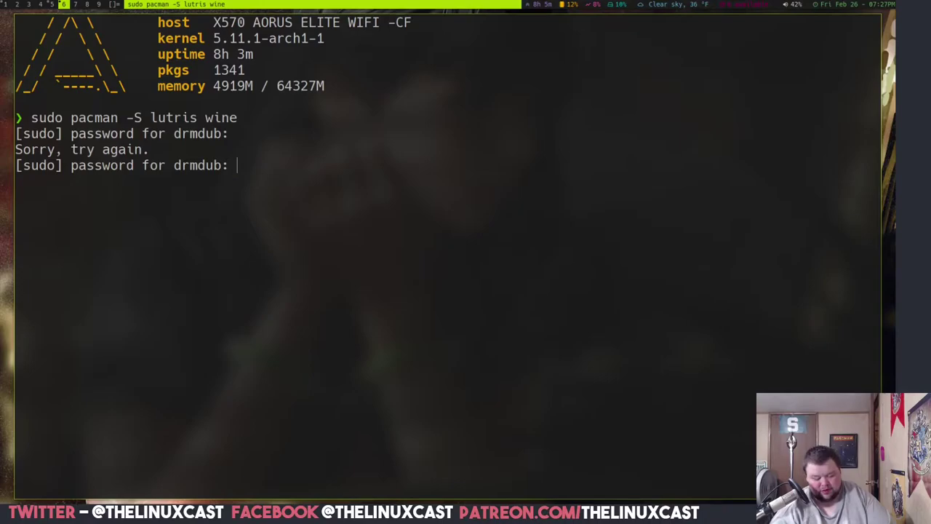
key(Return)
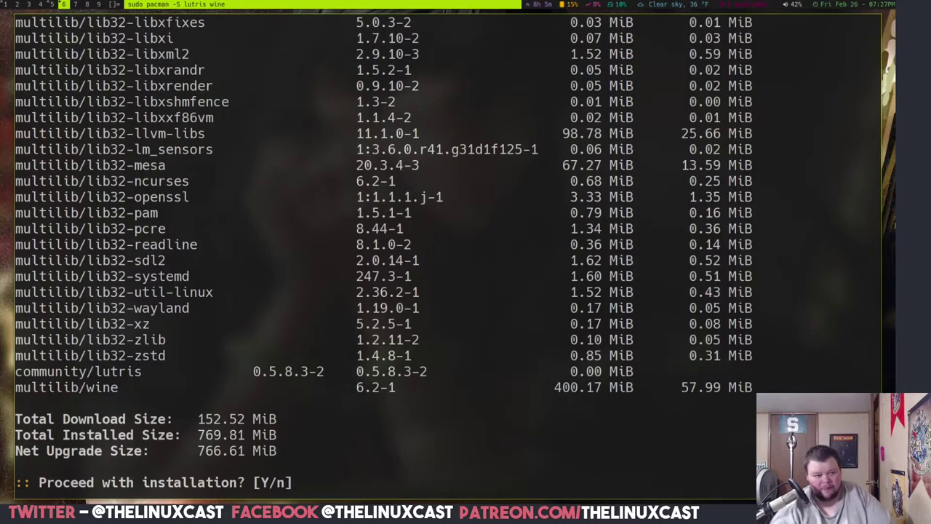
Examine the pacman warnings and the list of packages pulled in for Lutris and Wine
scroll(230, 211, up, 10)
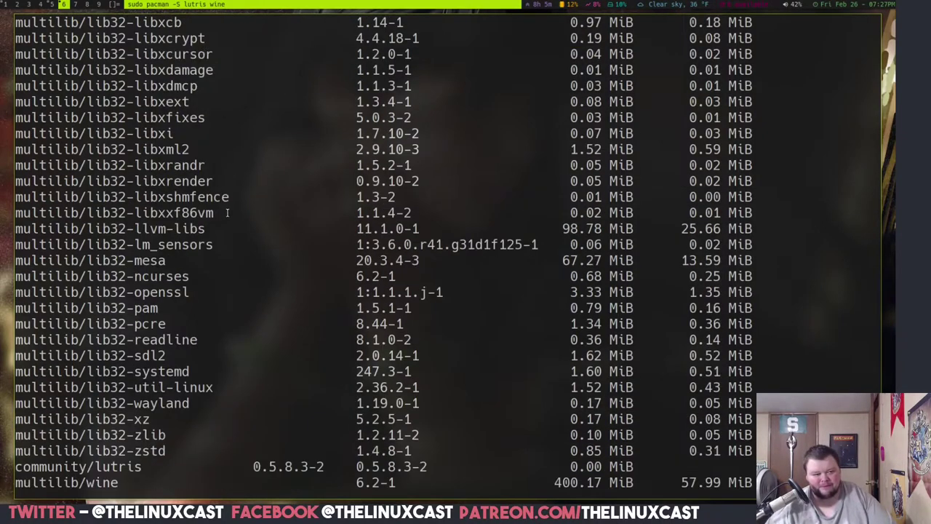
scroll(230, 211, up, 11)
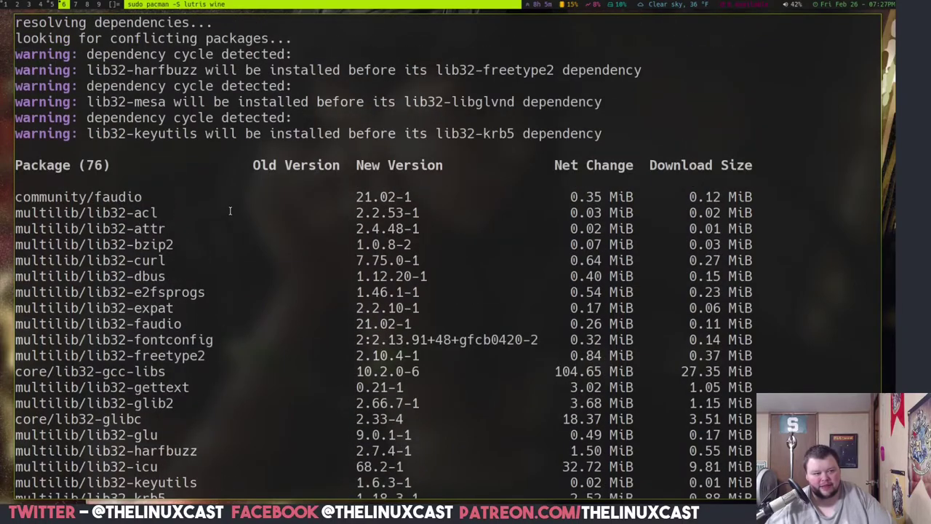
scroll(230, 211, up, 3)
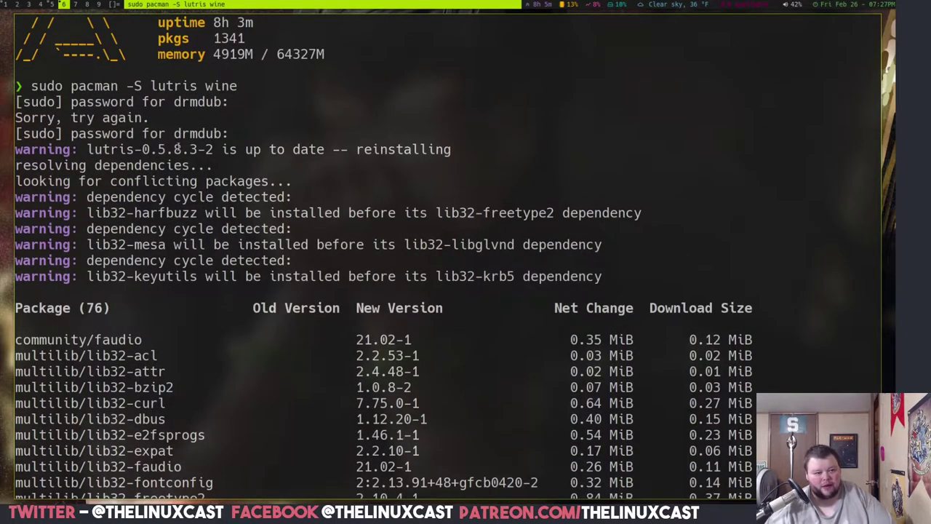
drag(102, 150, 136, 149)
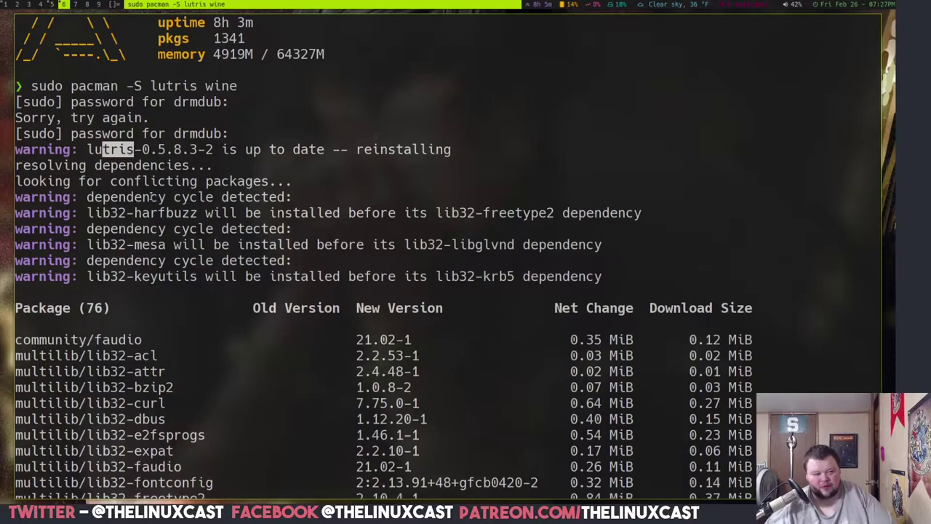
scroll(253, 286, down, 3)
scroll(253, 286, down, 2)
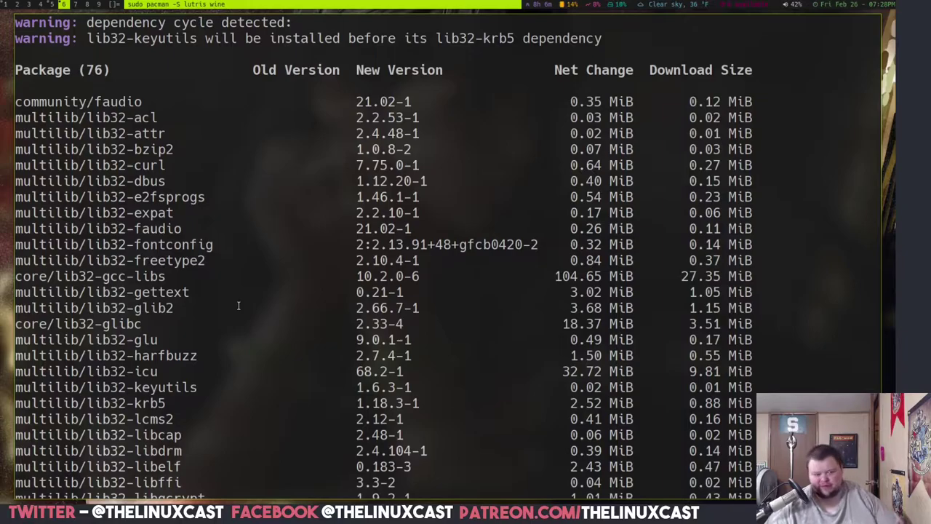
scroll(238, 306, down, 4)
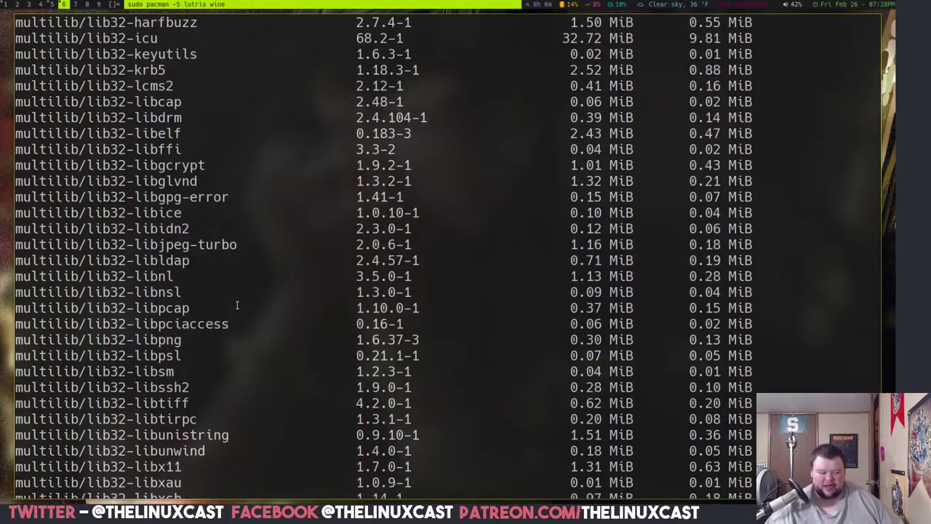
scroll(236, 305, down, 12)
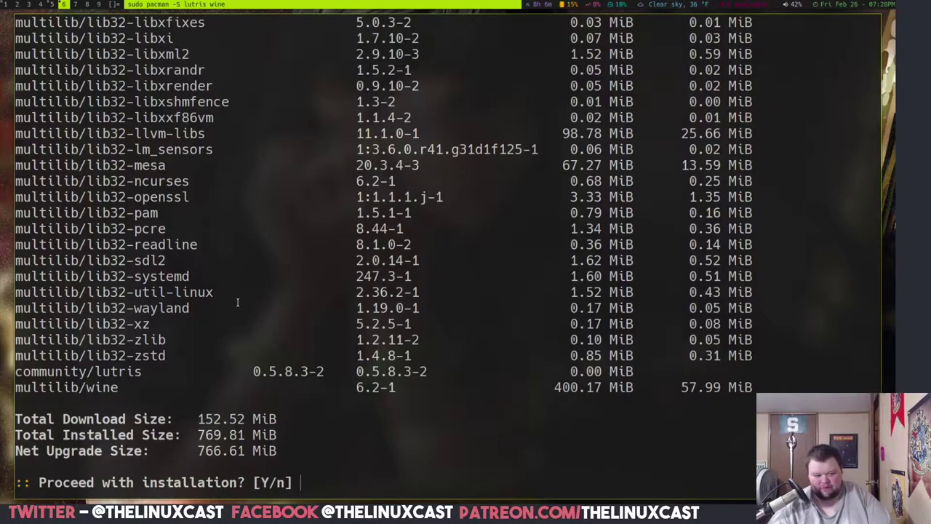
Confirm the installation of Lutris, Wine and their dependencies, and close the terminal once it finishes
text(y)
key(Return)
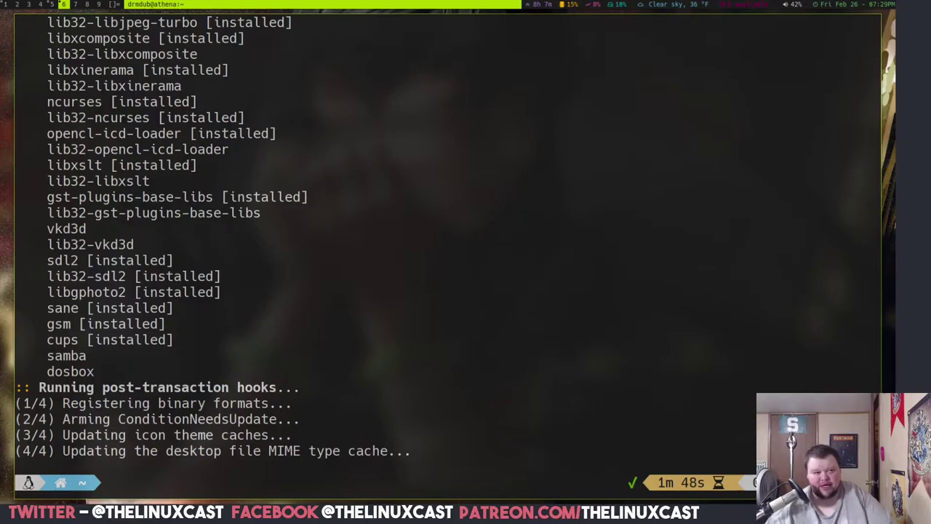
key(super+shift+c)
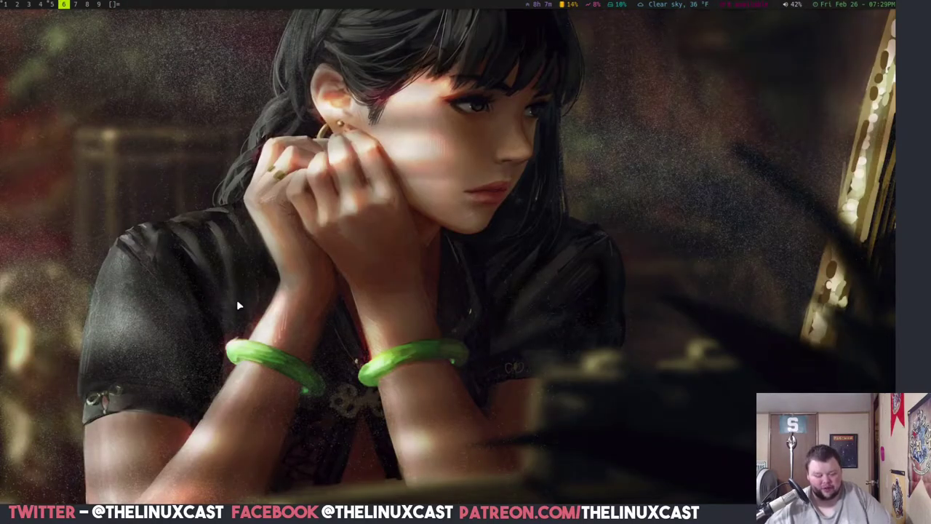
Launch Lutris from the run prompt
key(super+p)
text(lxap)
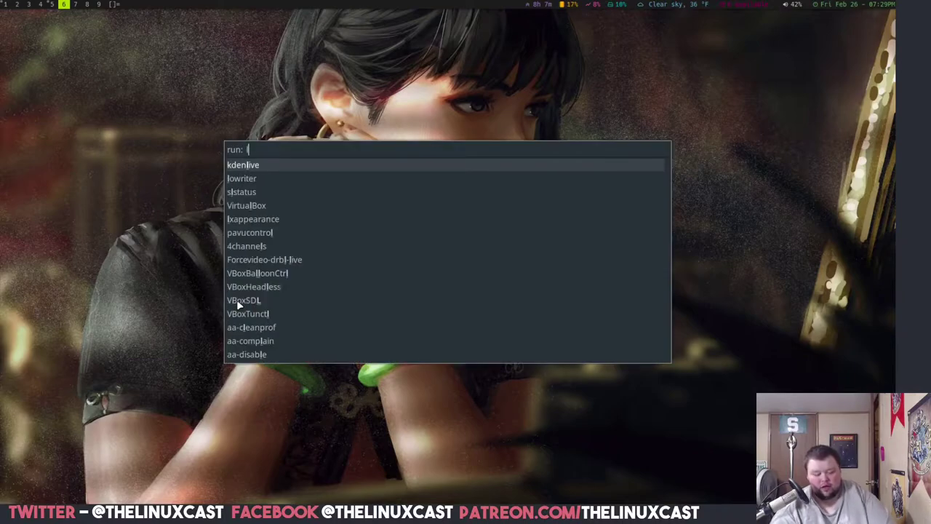
key(Return)
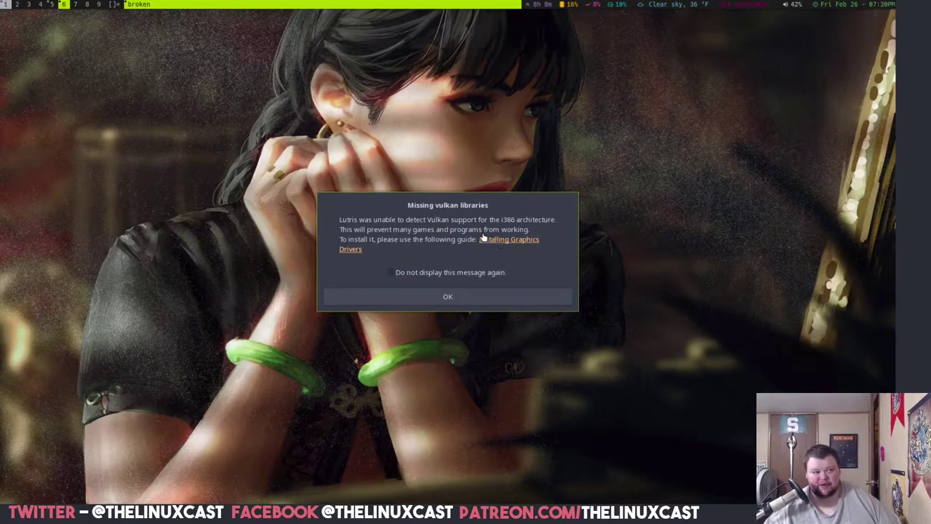
Switch to the Lutris driver wiki page in Firefox, open the relocated InstallingDrivers.md guide and enlarge its text
click(6, 5)
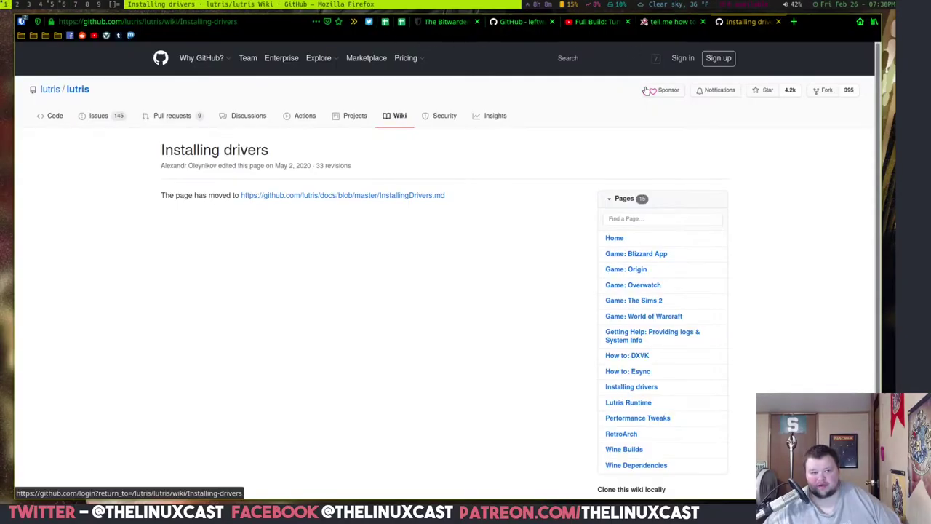
click(351, 195)
scroll(368, 283, down, 10)
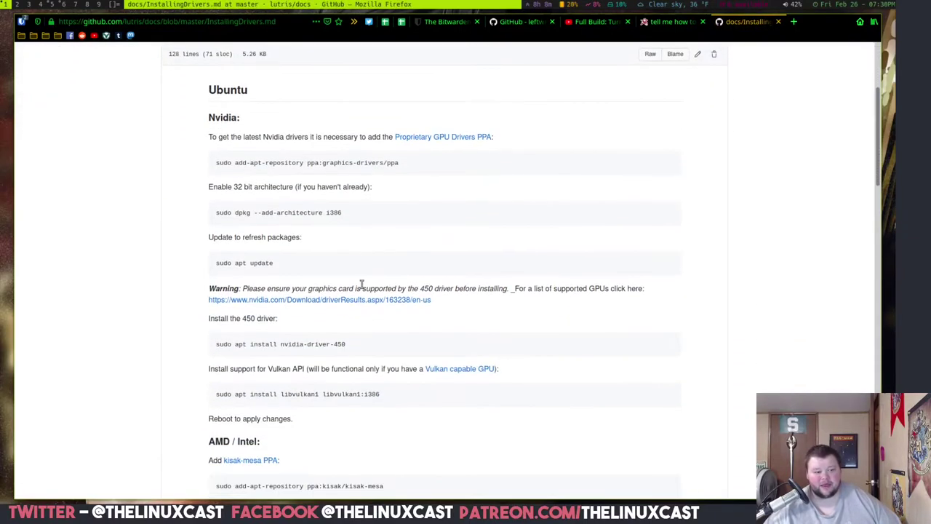
key(ctrl+plus)
key(ctrl+plus)
key(ctrl+plus)
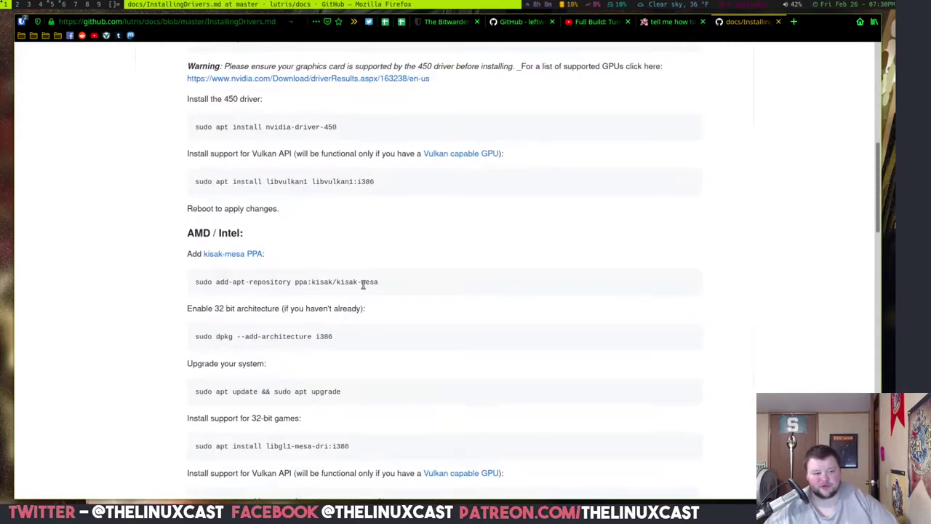
Read the guide's Arch / Manjaro section on enabling multilib and the Nvidia driver installation command
scroll(364, 289, down, 8)
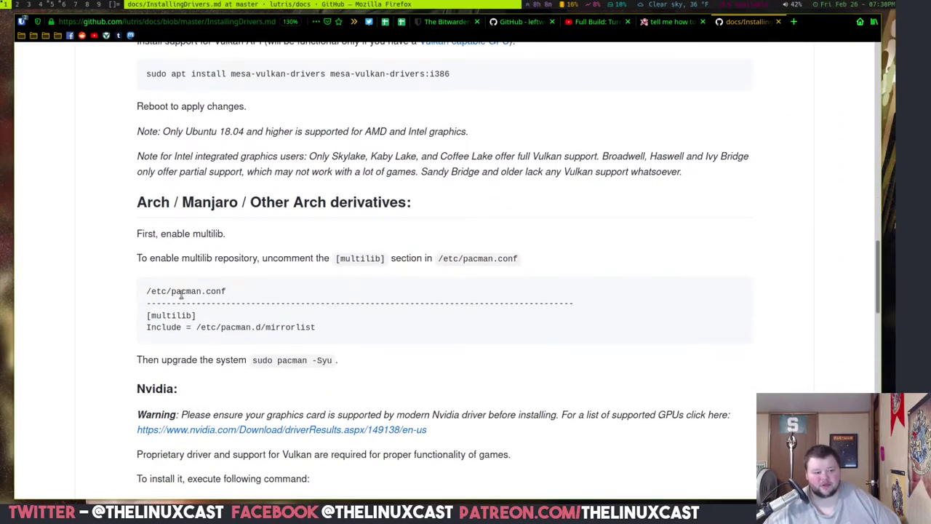
drag(135, 234, 222, 235)
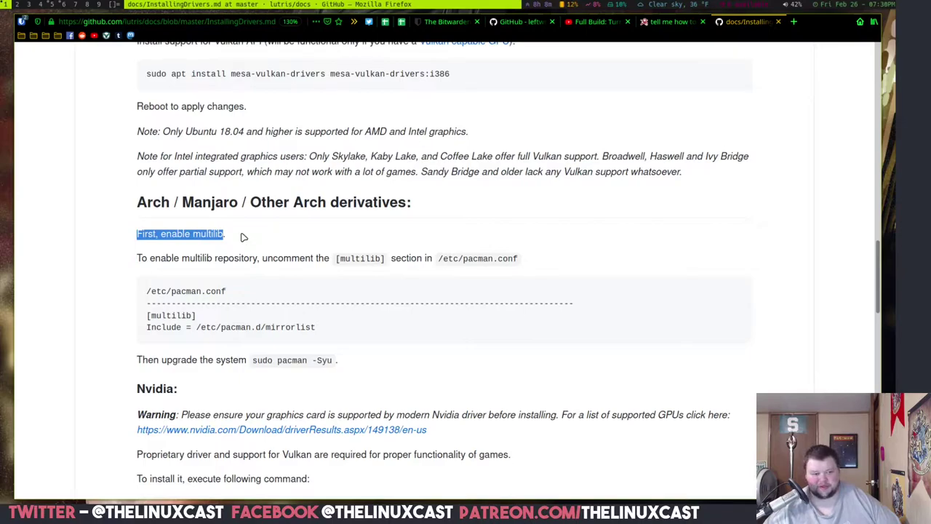
scroll(240, 259, down, 5)
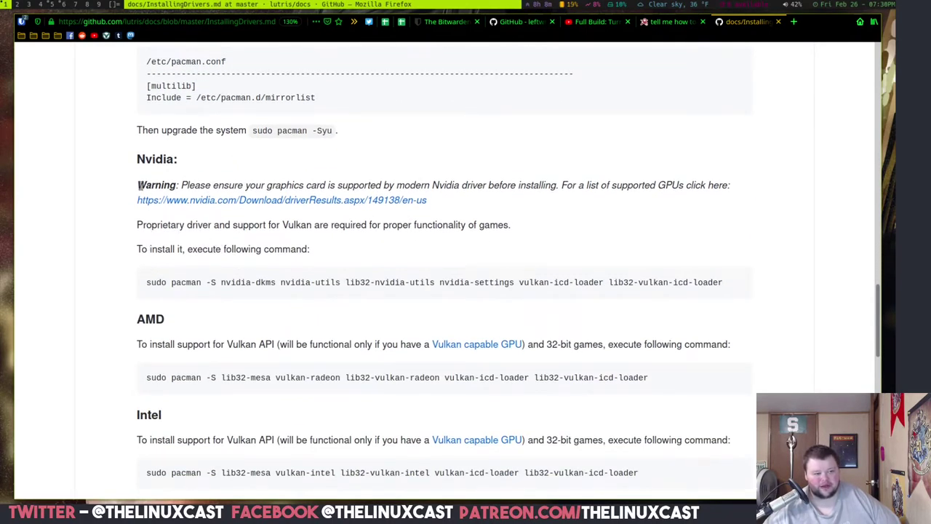
drag(146, 282, 708, 283)
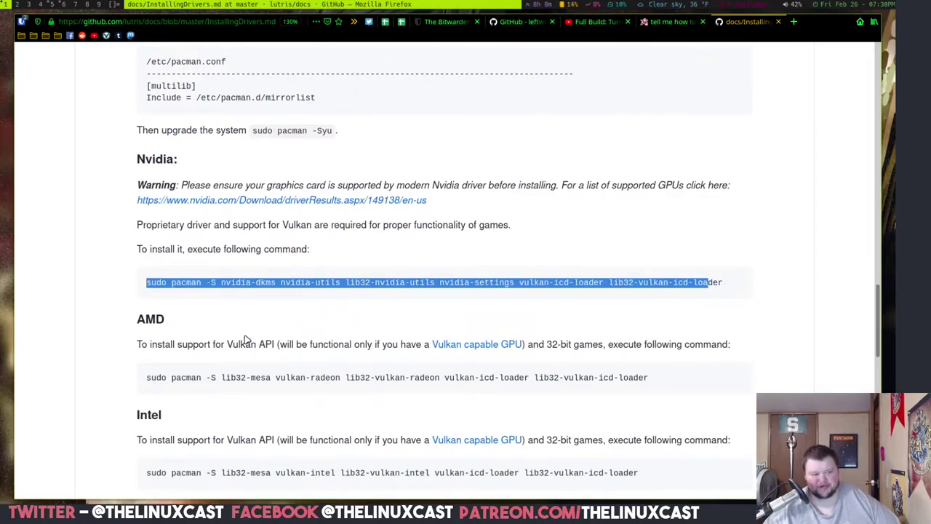
Copy the guide's AMD Vulkan installation command for Arch into a new terminal with enlarged text on workspace 4
drag(146, 377, 651, 386)
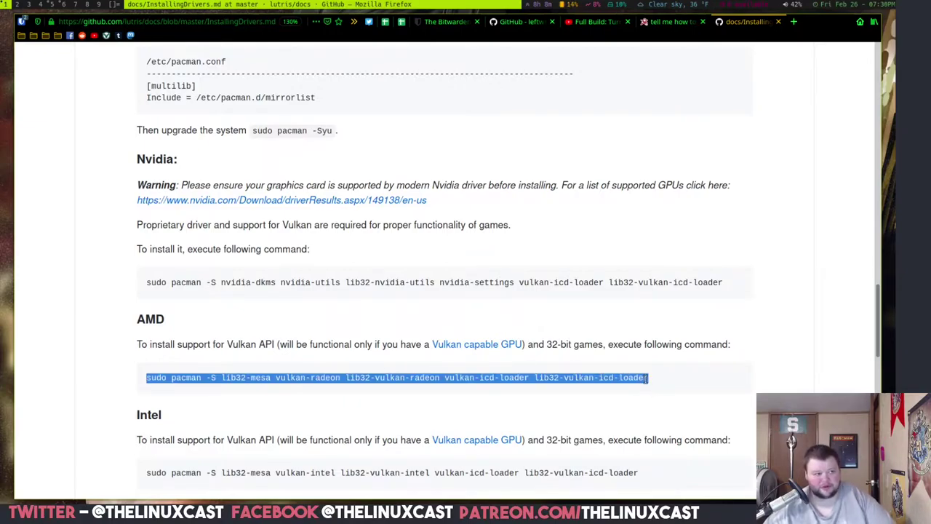
key(super+4)
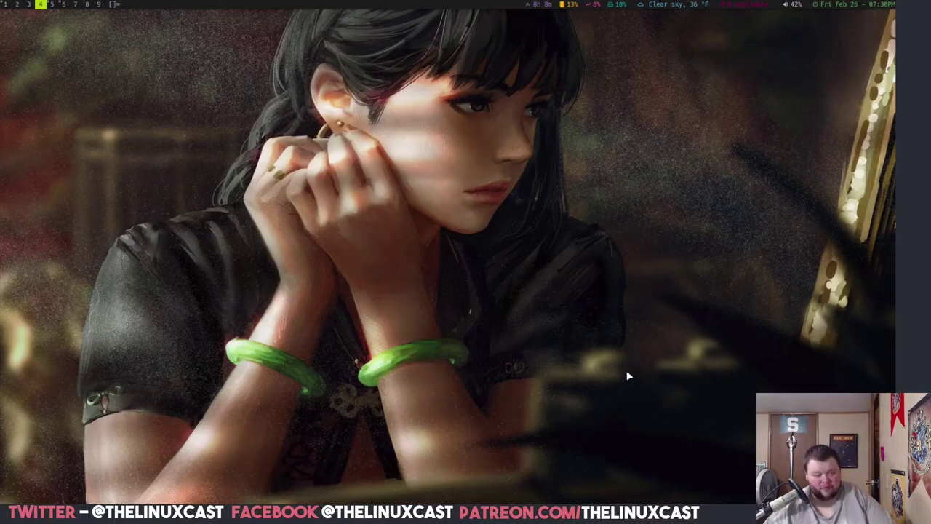
key(super+Return)
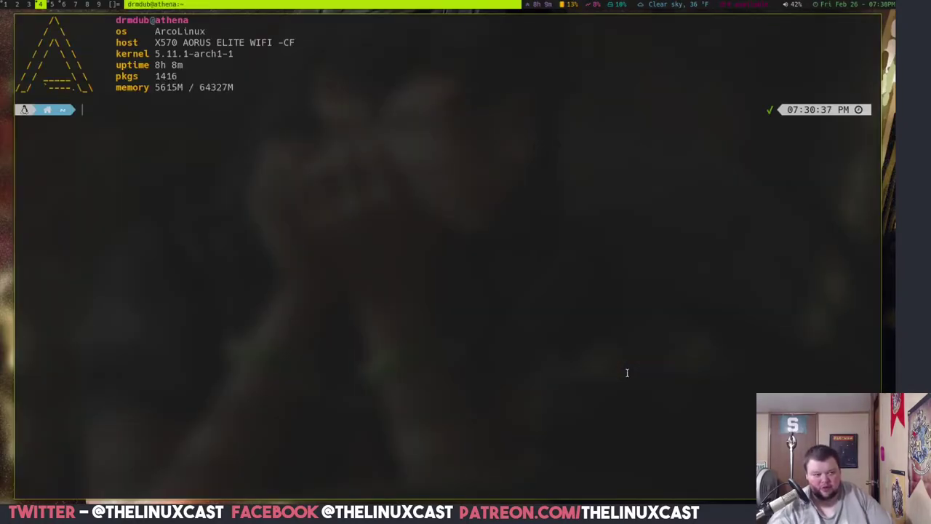
key(ctrl+equal)
key(ctrl+equal)
key(ctrl+shift+v)
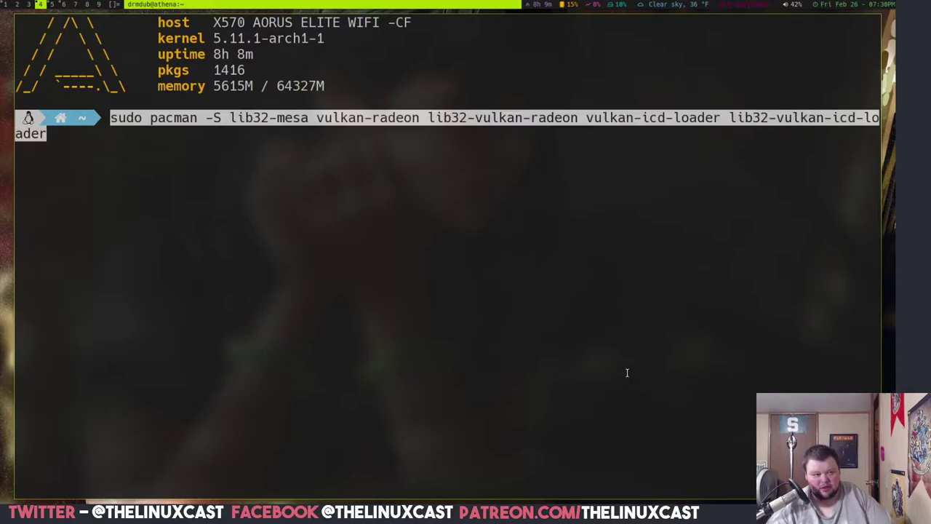
Run the pasted AMD Vulkan driver command, authenticate with the account password and confirm the installation
key(Return)
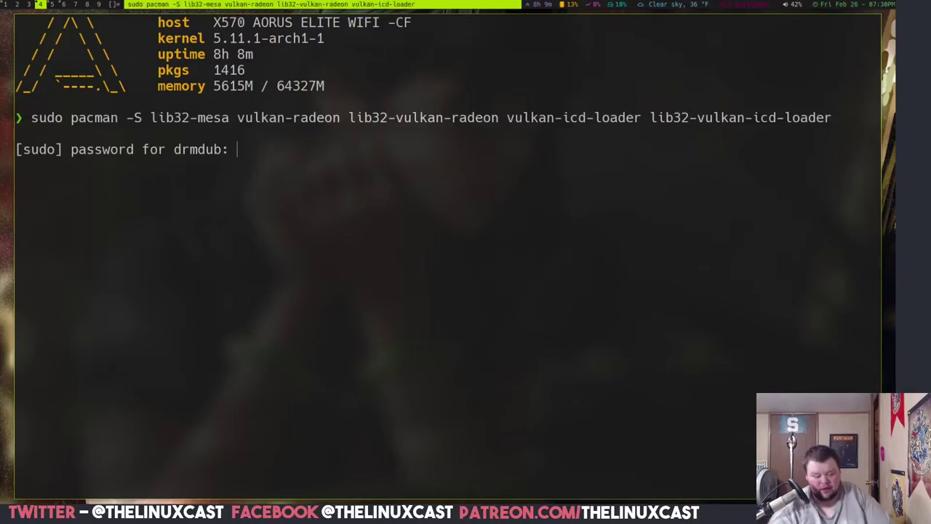
key(Return)
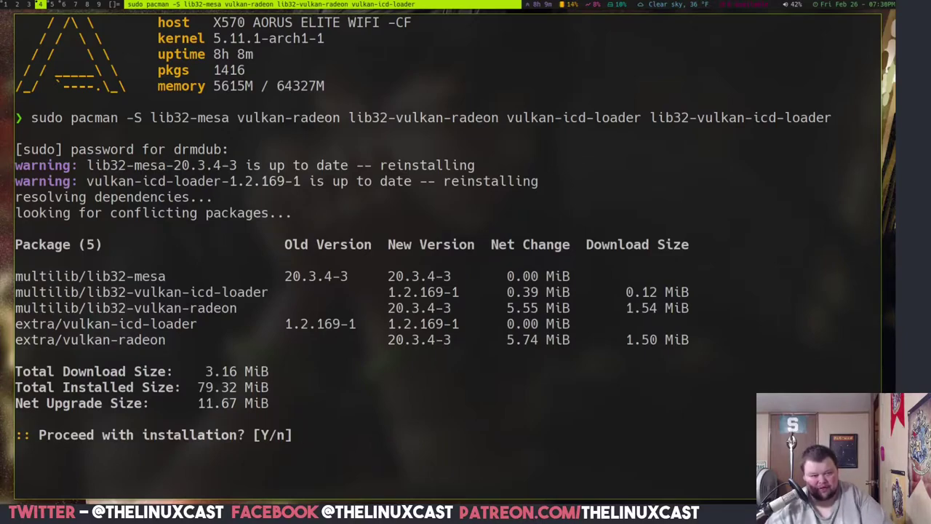
text(y)
key(Return)
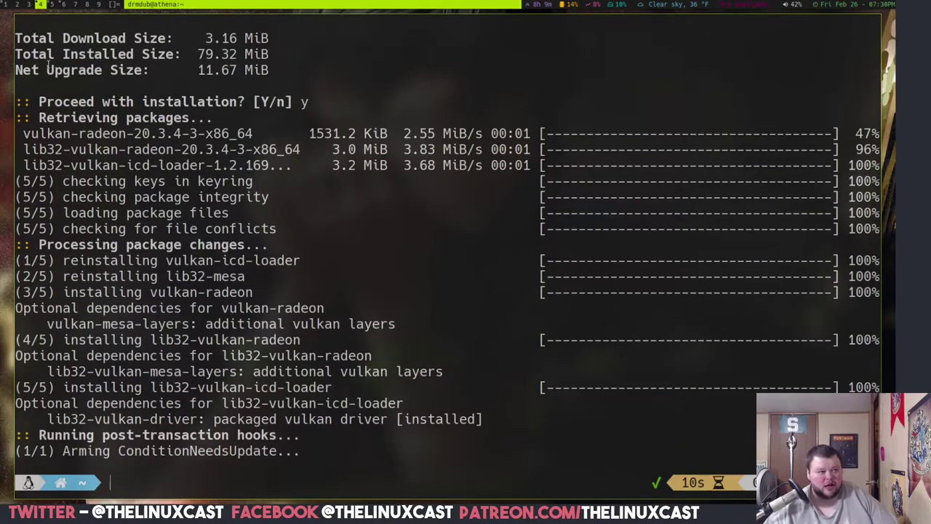
Dismiss the missing Vulkan libraries warning on workspace 6, close Lutris and launch it again
click(6, 7)
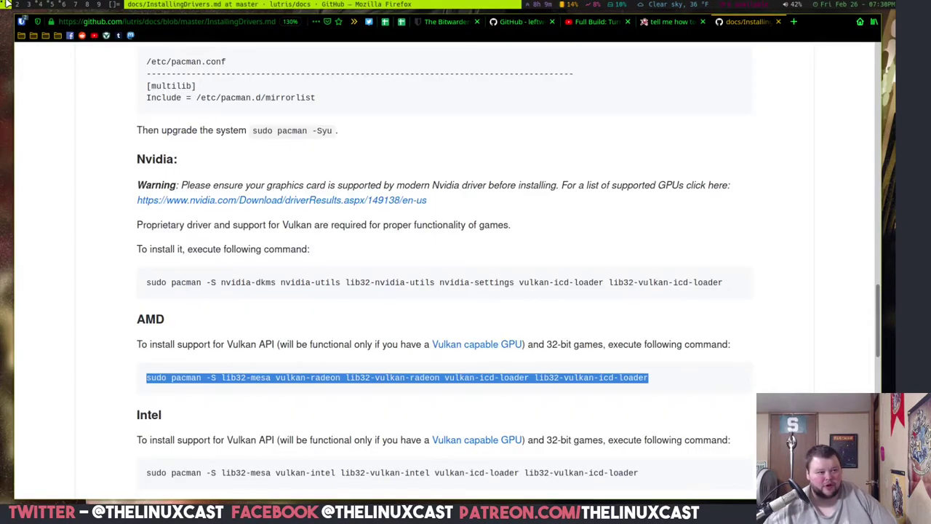
click(62, 4)
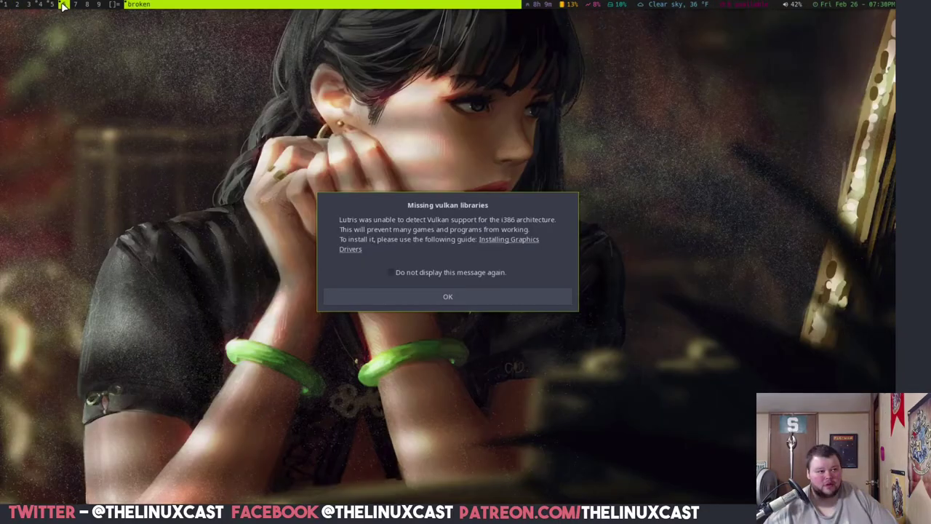
click(424, 297)
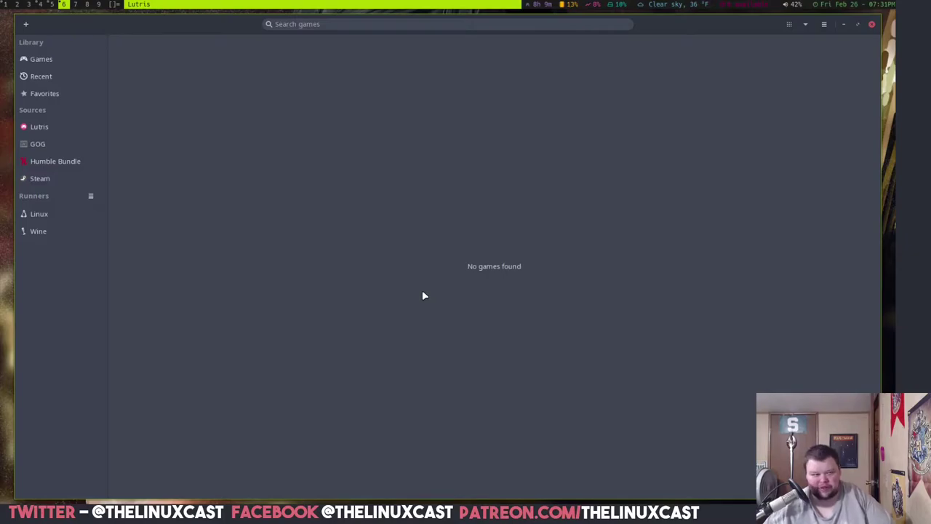
key(super+shift+c)
key(super+p)
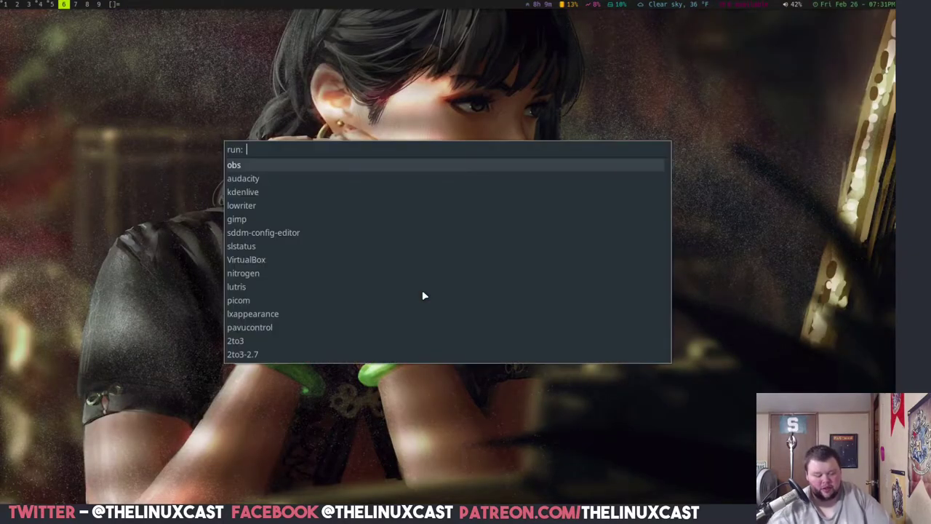
text(lutri)
key(Return)
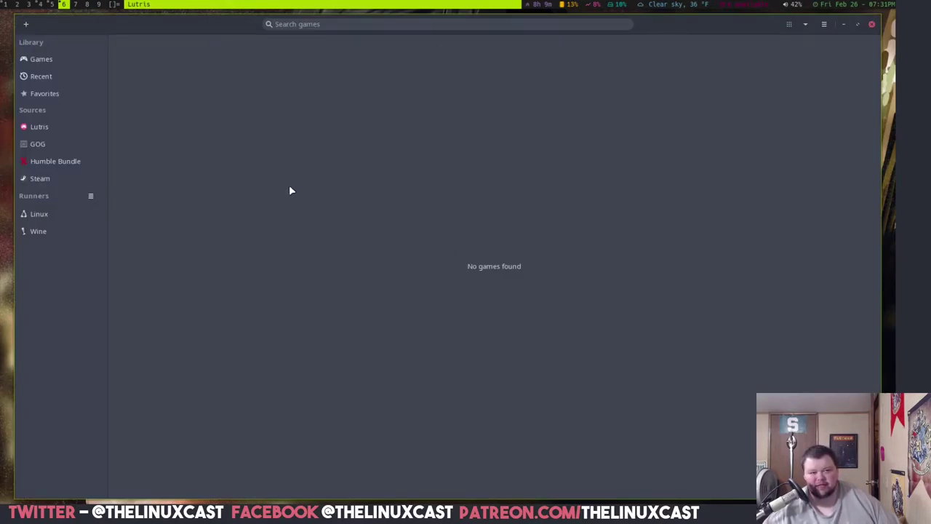
Search the Lutris community installers for "hearthstone" and open the Hearthstone installer
click(49, 128)
click(290, 24)
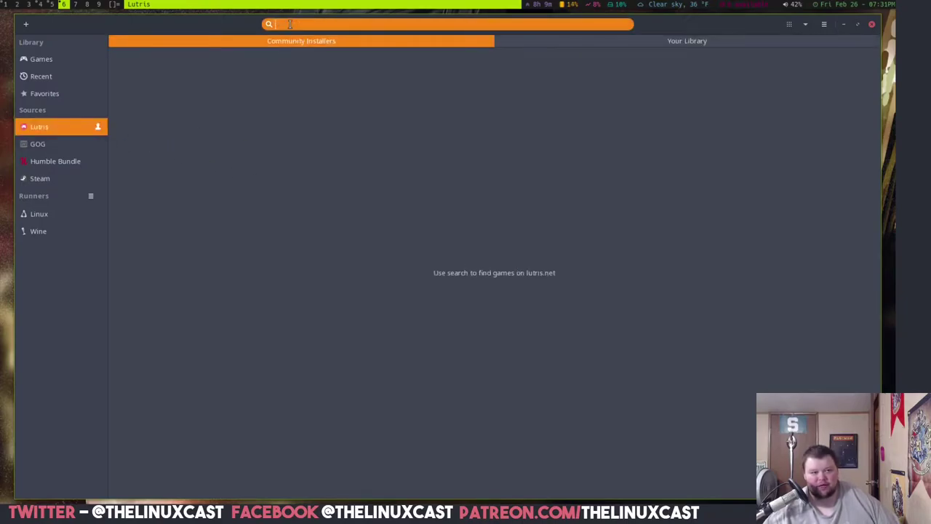
text(hear)
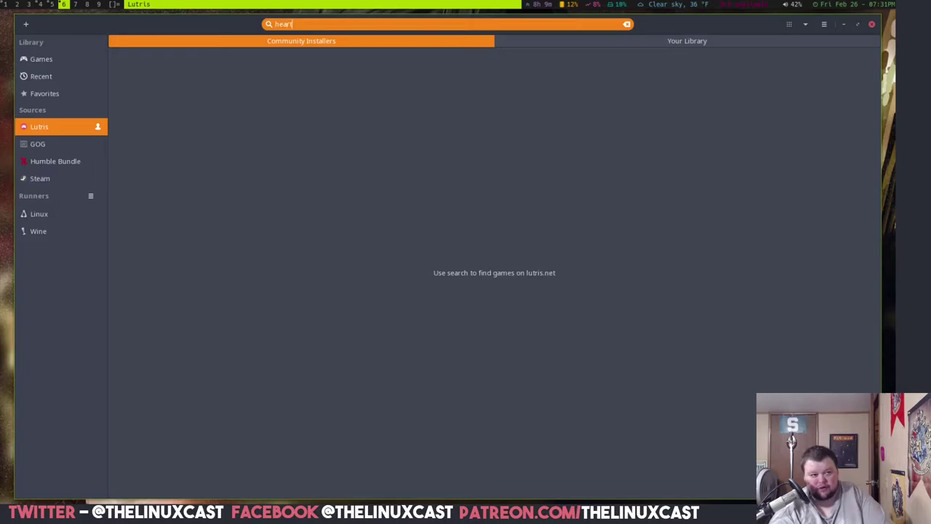
text(thstone)
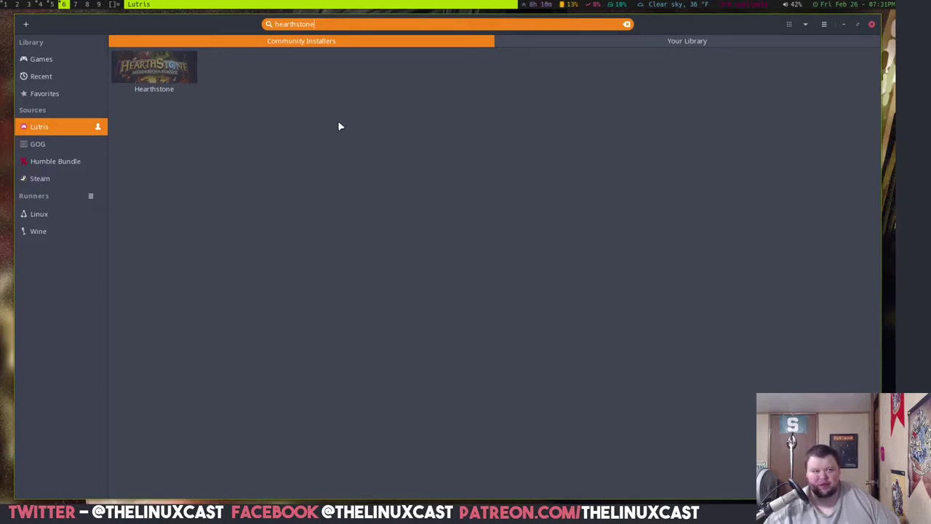
click(167, 82)
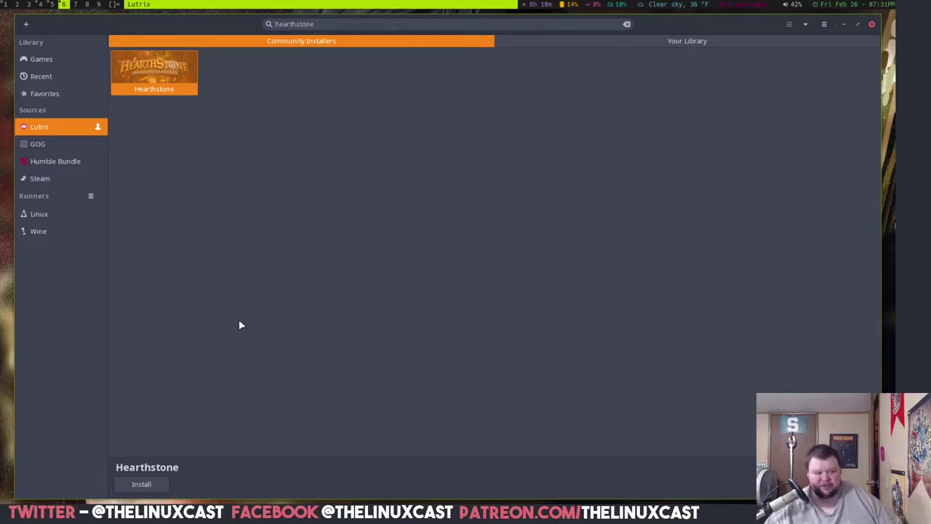
click(141, 488)
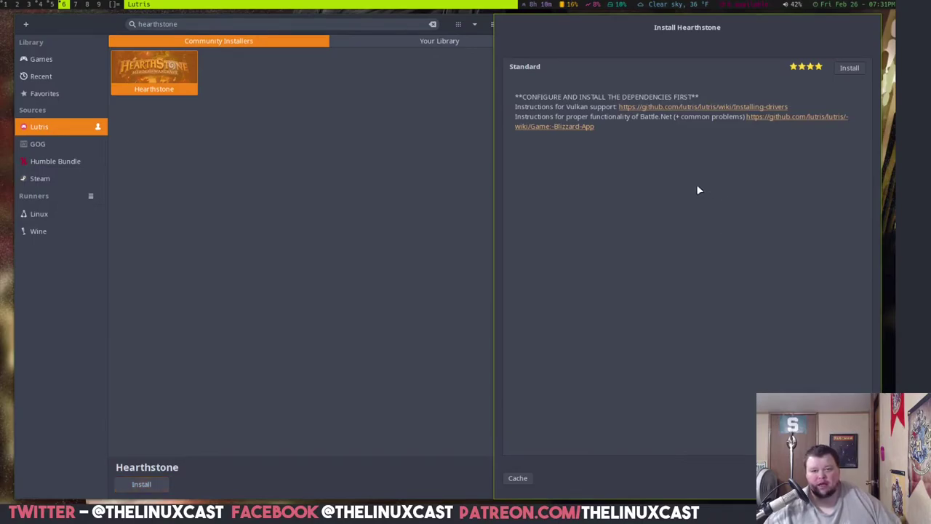
Open the installer's linked Vulkan support instructions, follow them to InstallingDrivers.md and review the Ubuntu and Arch sections
click(684, 108)
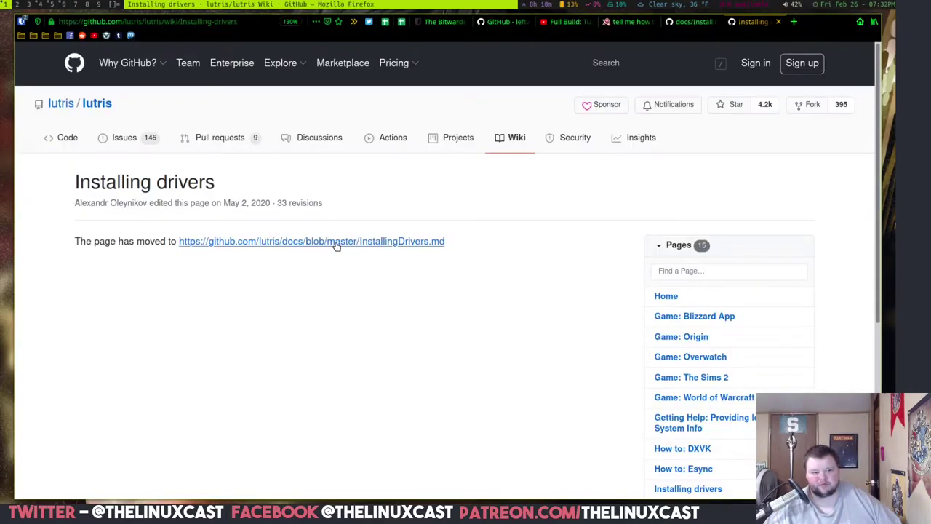
click(338, 244)
scroll(341, 248, down, 10)
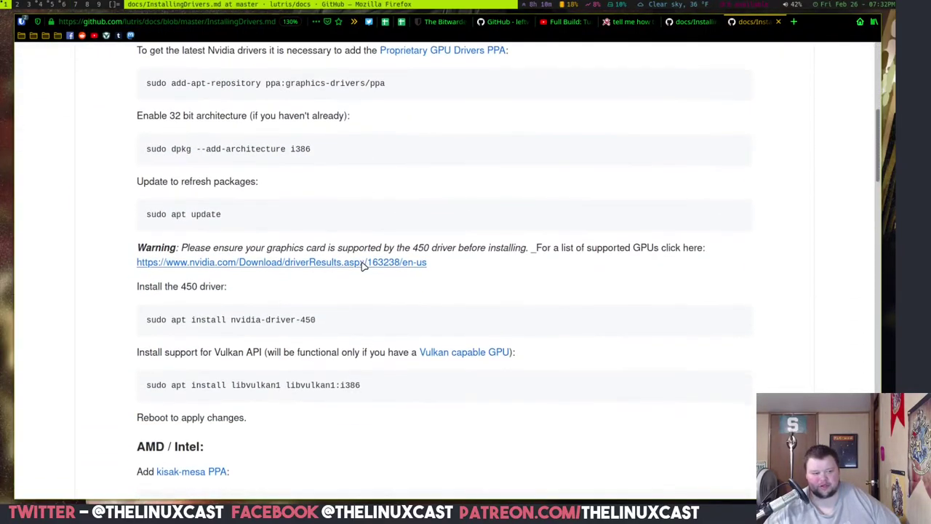
scroll(364, 267, down, 4)
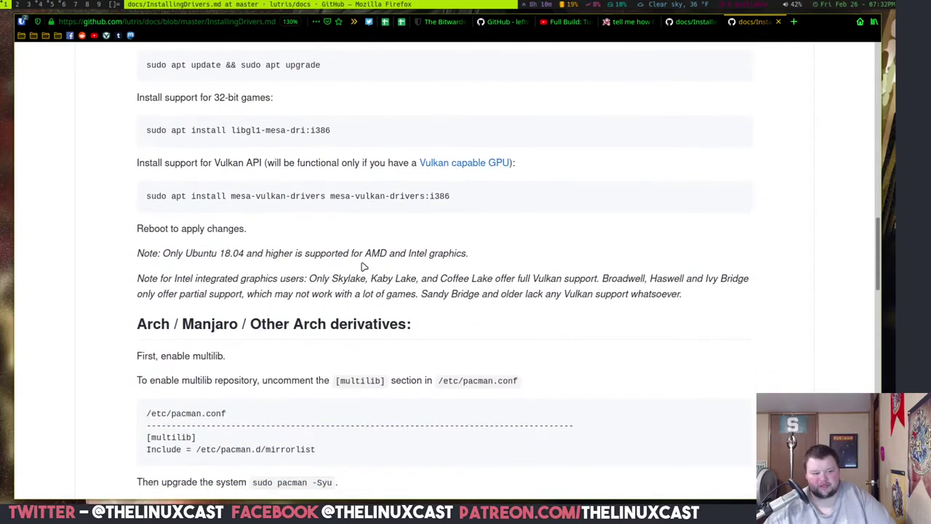
scroll(361, 262, up, 9)
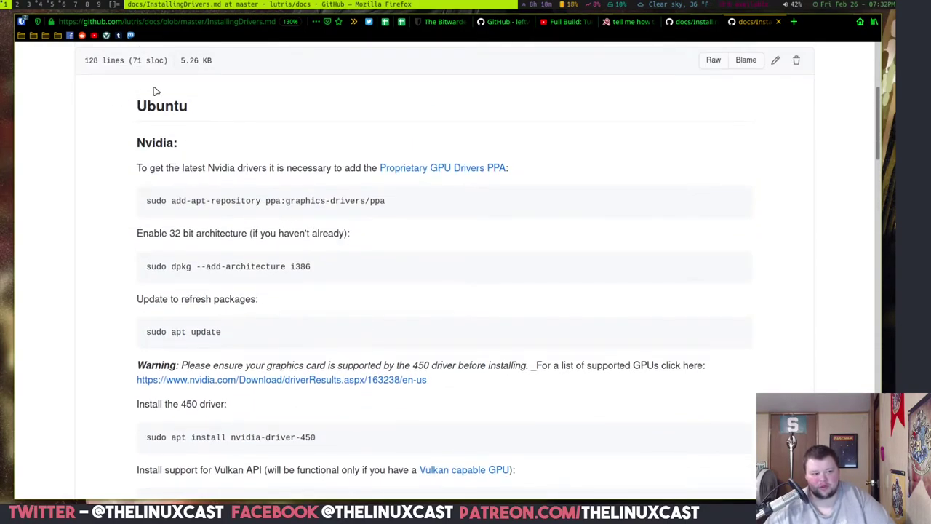
scroll(265, 251, down, 4)
scroll(269, 257, down, 8)
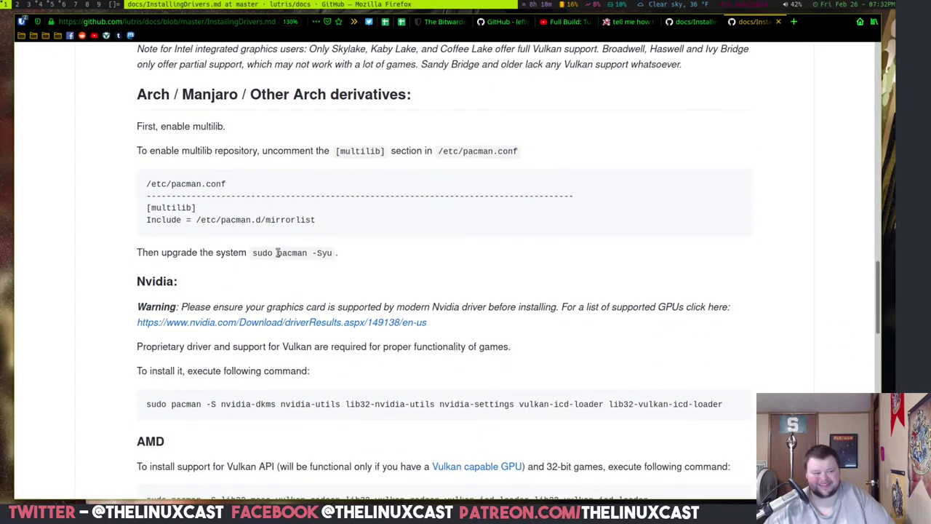
scroll(272, 316, down, 4)
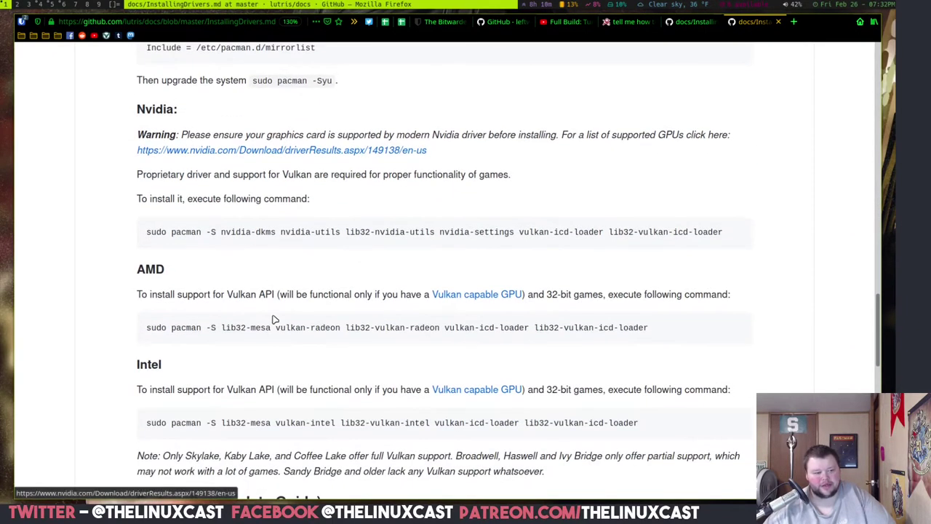
Copy the guide's AMD Vulkan command for Arch, run it in the workspace 4 terminal and confirm reinstalling the packages
triple_click(213, 328)
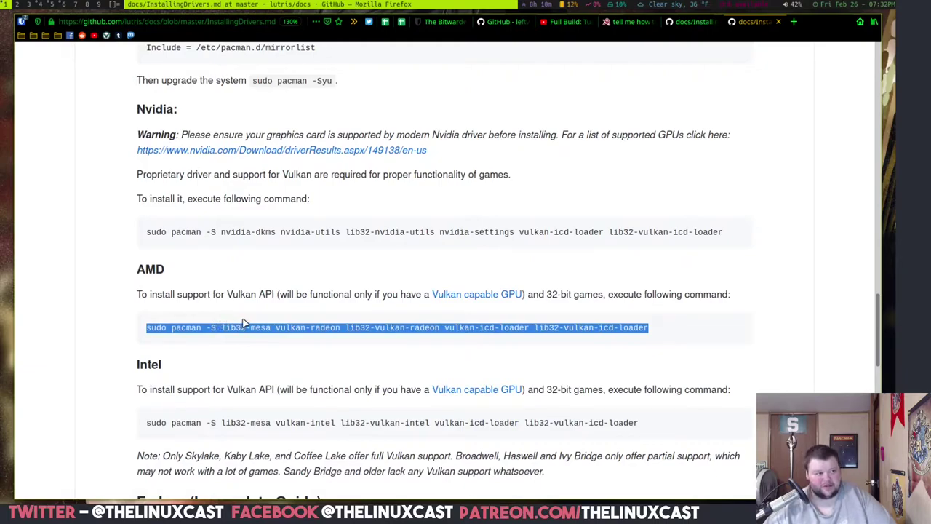
key(super+4)
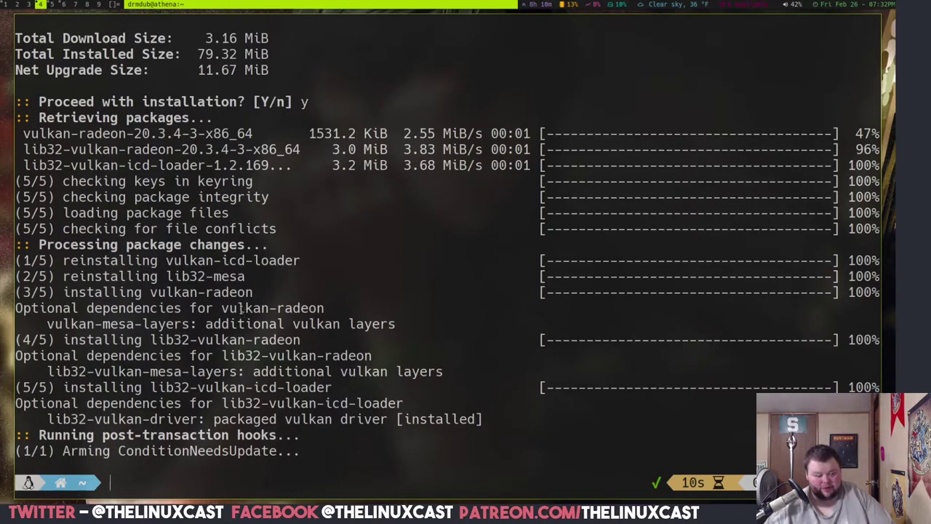
key(ctrl+shift+v)
key(Return)
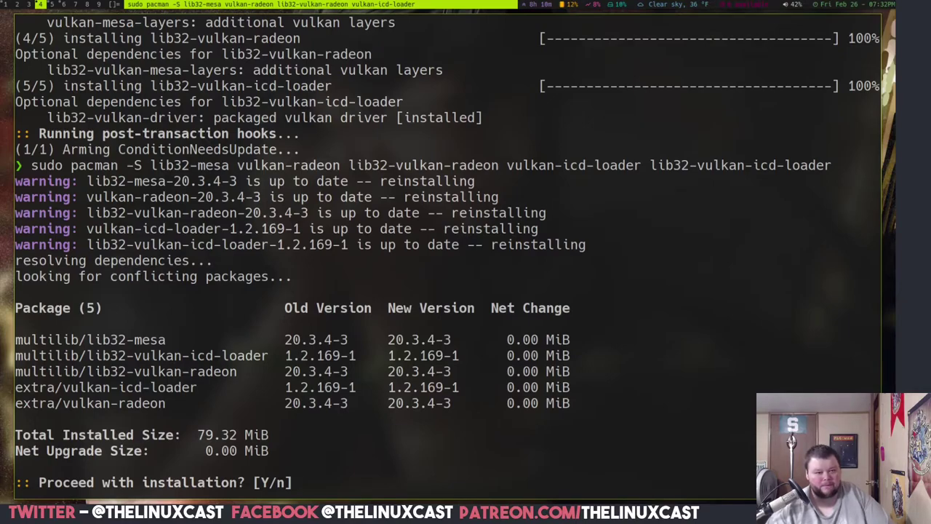
text(y)
key(Return)
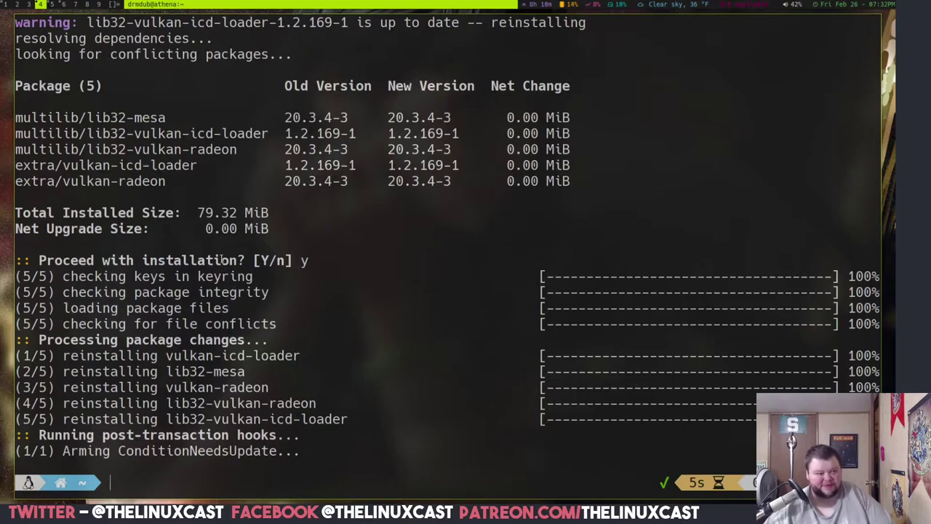
Open the installer's linked Blizzard App page, follow it to Battle.Net.md and copy the Arch list of additional Battle.net dependencies
click(63, 3)
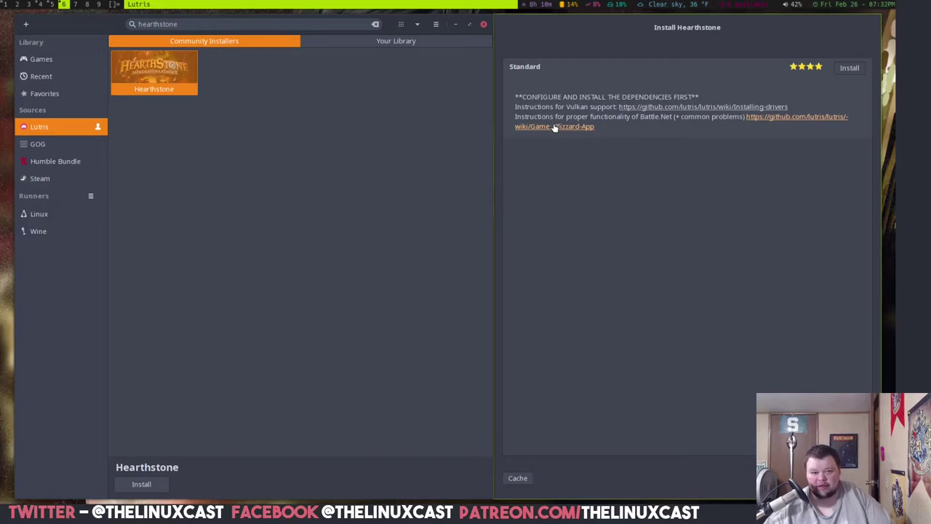
click(12, 6)
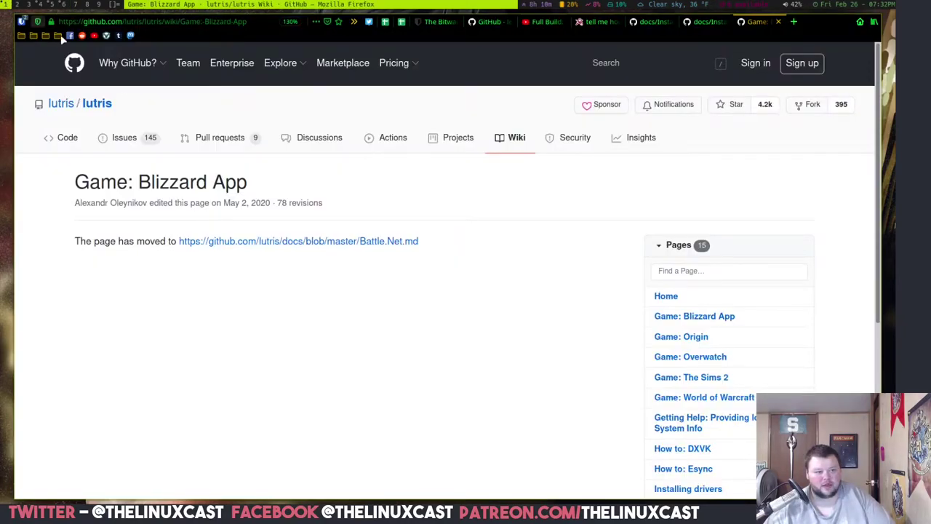
click(349, 241)
scroll(386, 283, down, 5)
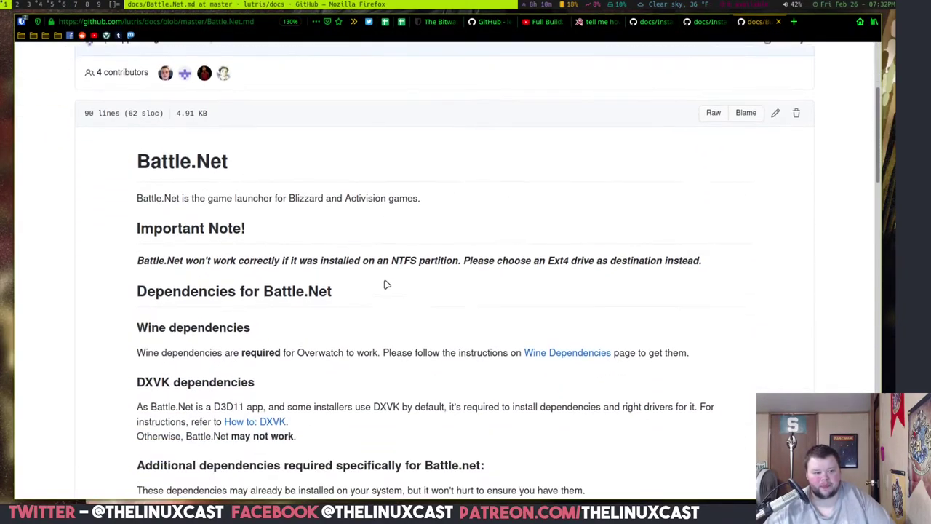
scroll(218, 269, down, 2)
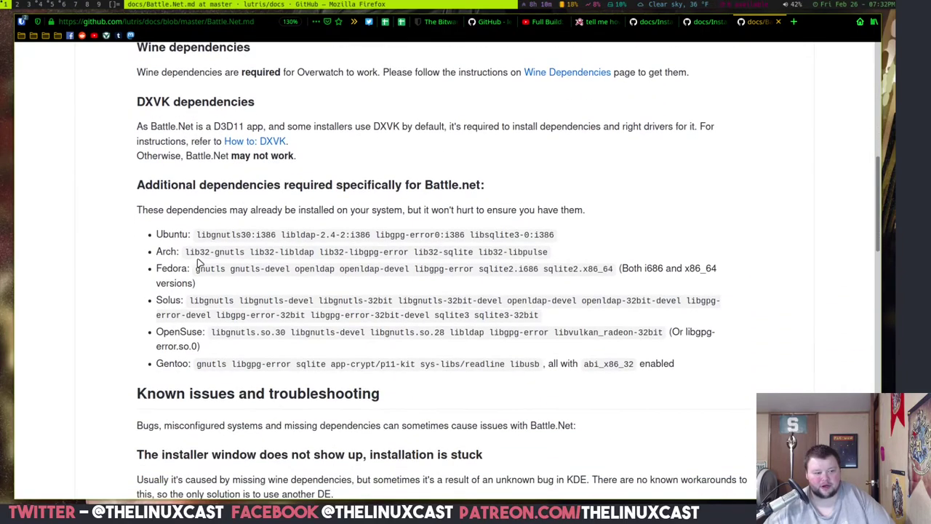
drag(547, 252, 184, 255)
key(ctrl+c)
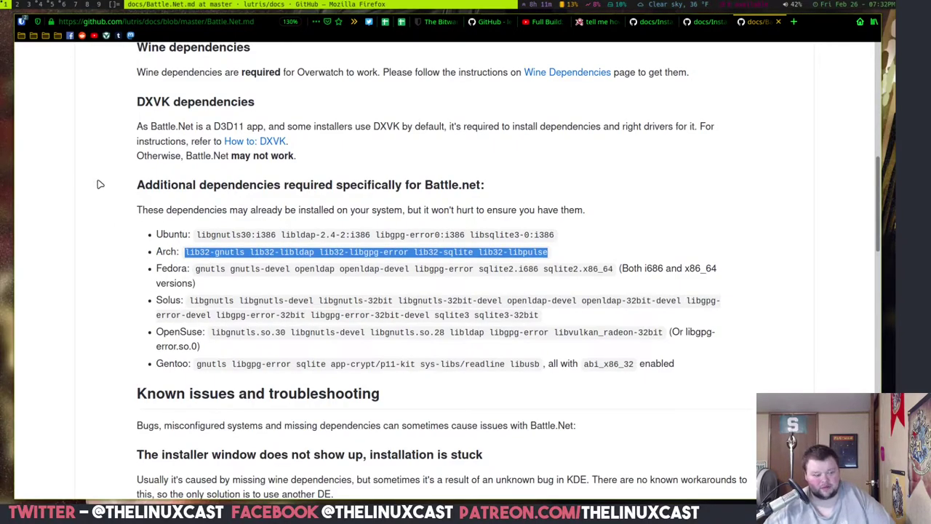
Install lib32-gnutls, lib32-libldap, lib32-libgpg-error, lib32-sqlite and lib32-libpulse with sudo pacman -S in the workspace 4 terminal
key(super+4)
text(sud)
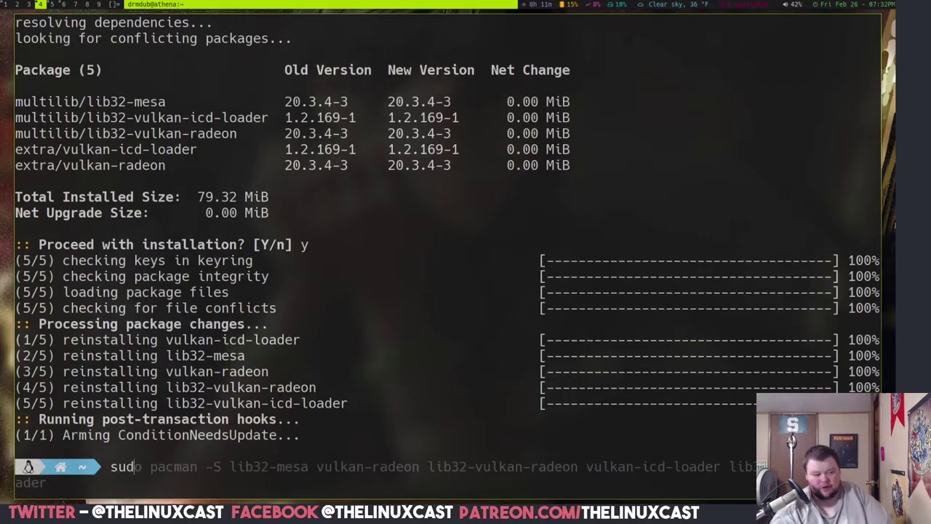
text(o pacman -S)
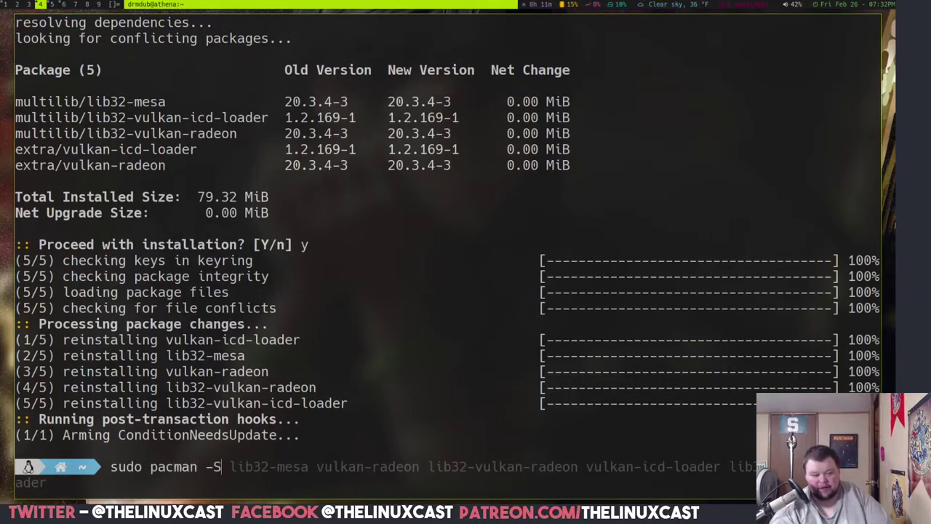
key(ctrl+shift+v)
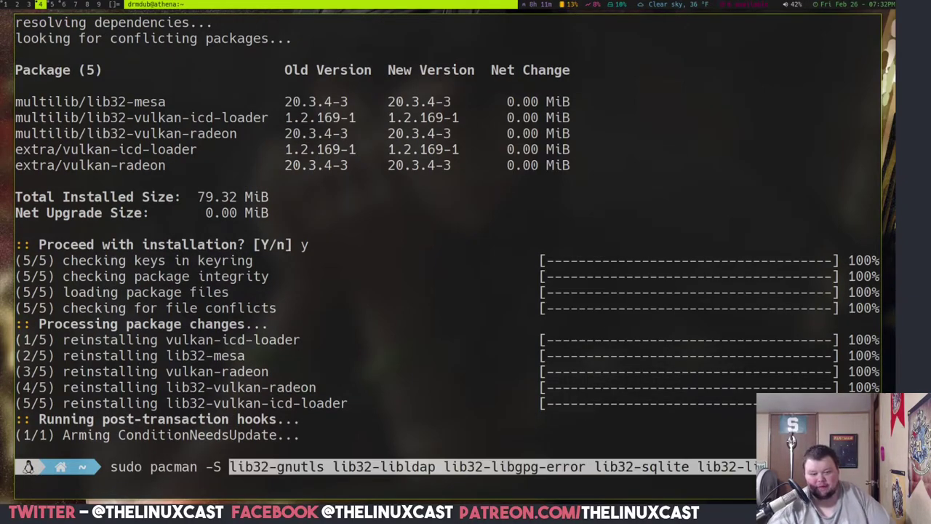
key(Return)
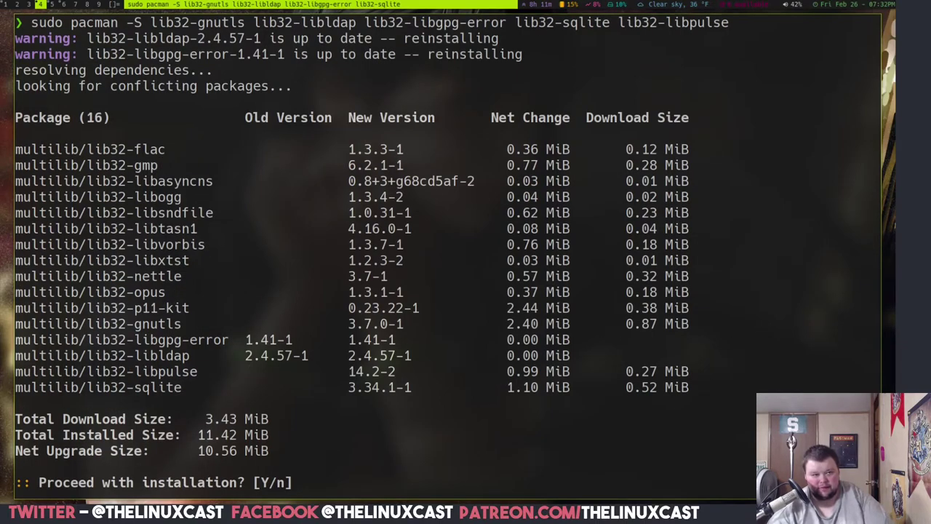
text(y)
key(Return)
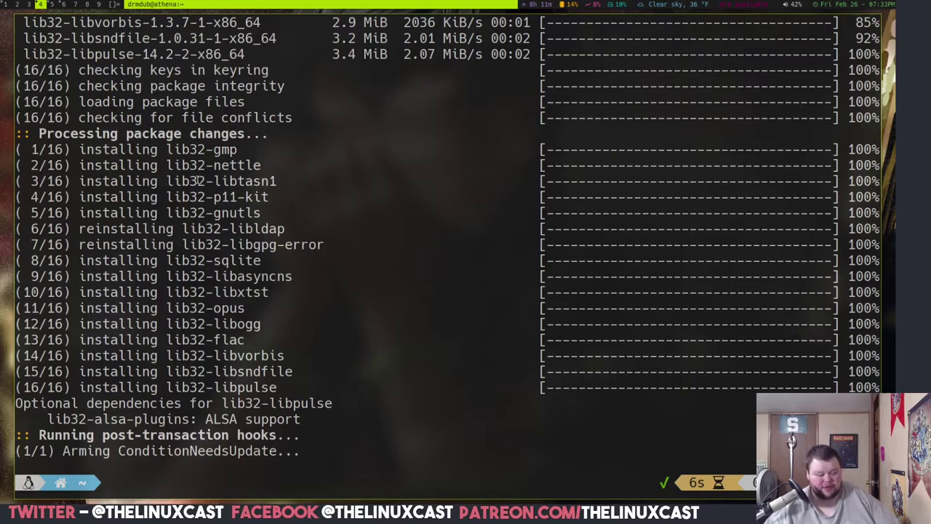
Start the Standard Hearthstone installation in Lutris, continue with the Battle.net setup download and install the Wine Mono and Gecko packages
key(super+6)
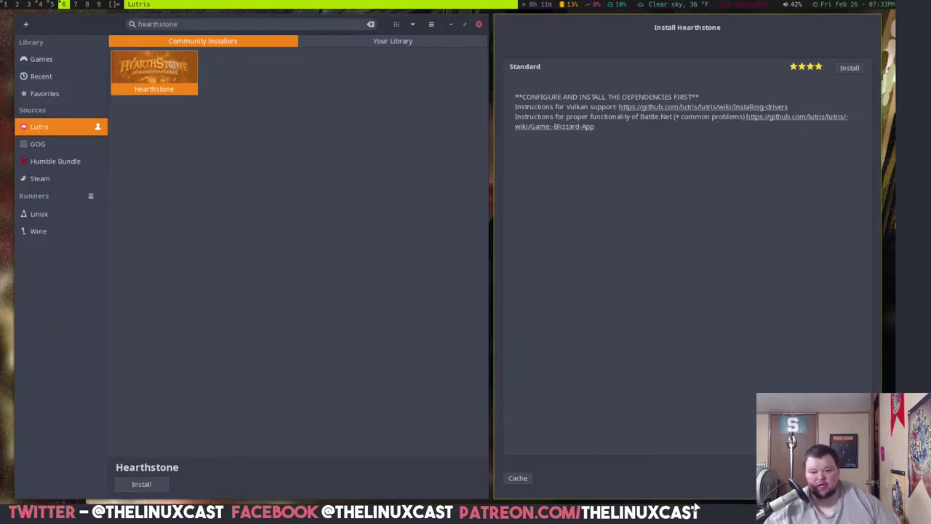
click(849, 69)
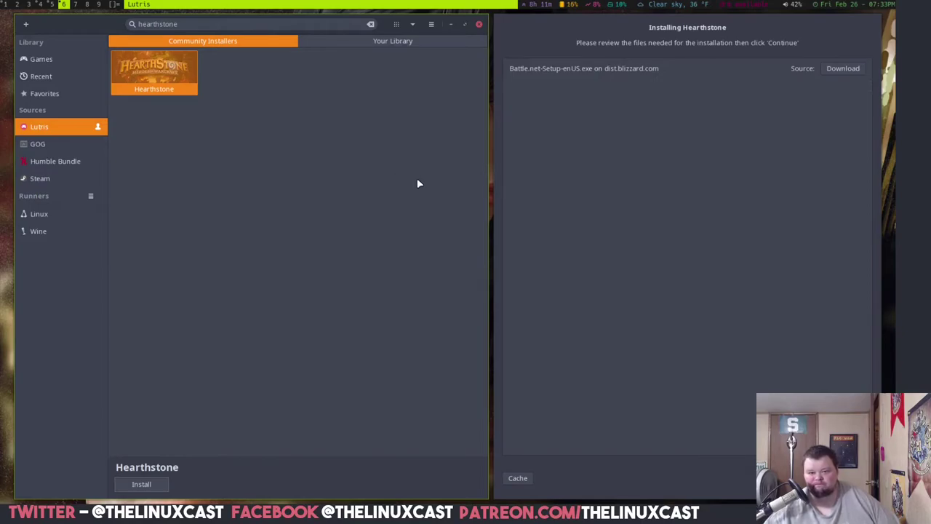
click(848, 478)
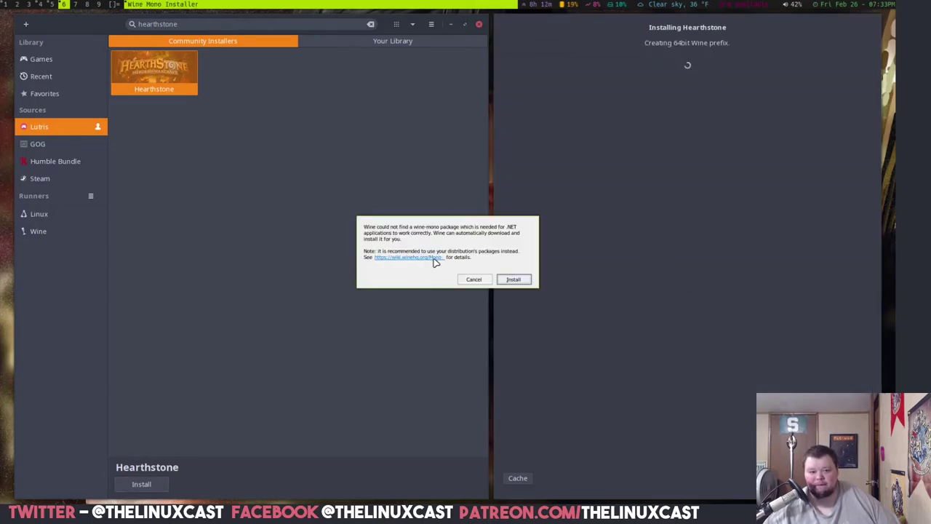
click(513, 280)
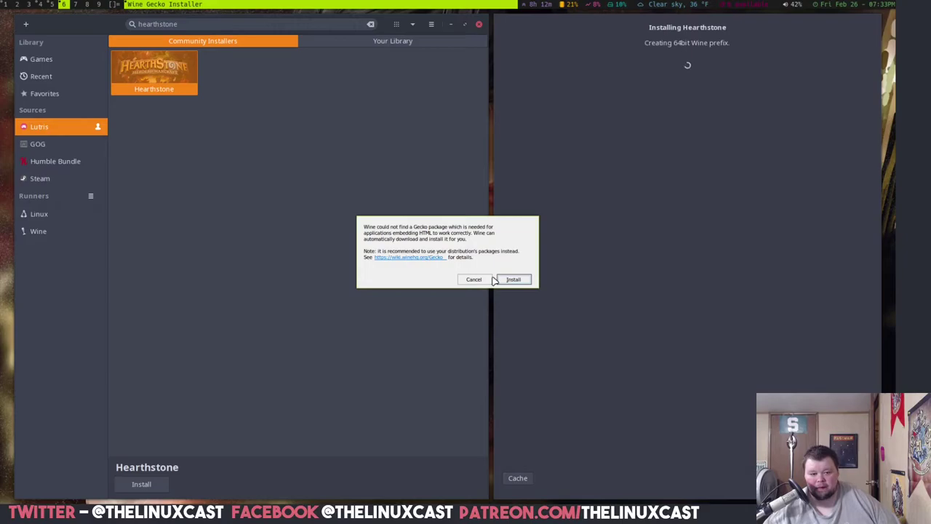
click(510, 281)
click(513, 281)
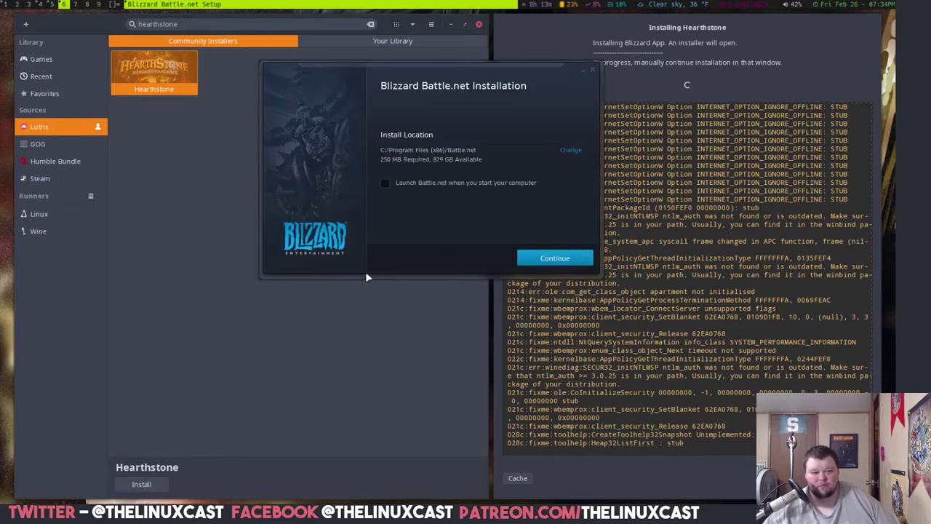
Install Battle.net in its default location with launching at computer startup disabled, and proceed to signing in with the account email
click(386, 184)
click(554, 258)
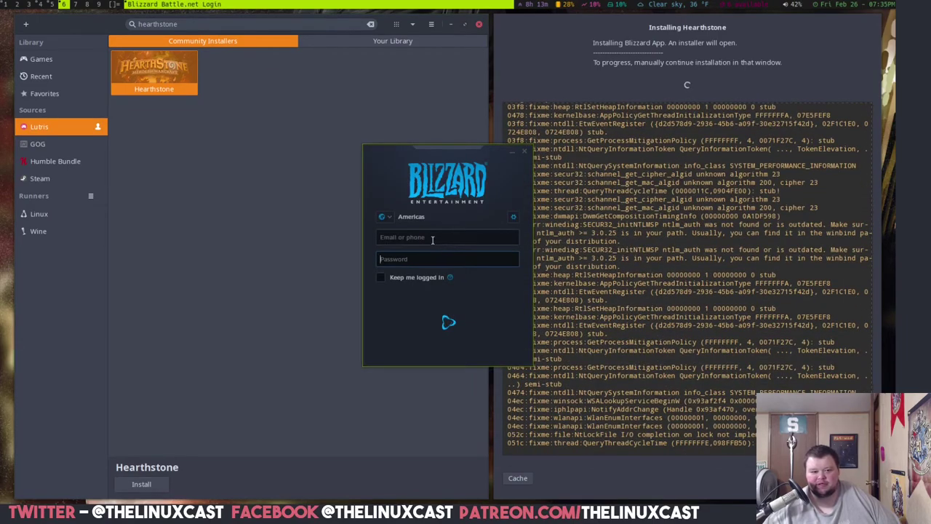
click(425, 237)
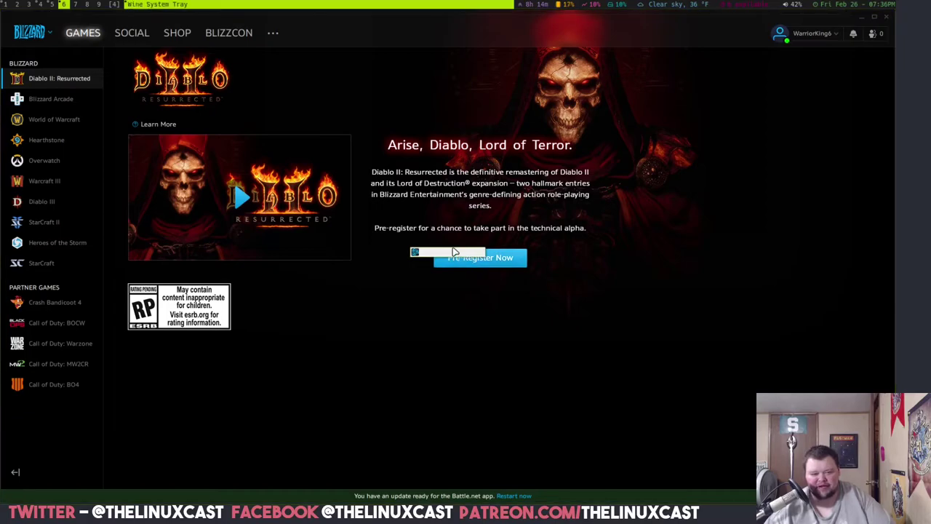
Move the Wine System Tray window aside and install Hearthstone from Battle.net with auto-update and the desktop shortcut disabled
drag(452, 252, 800, 436)
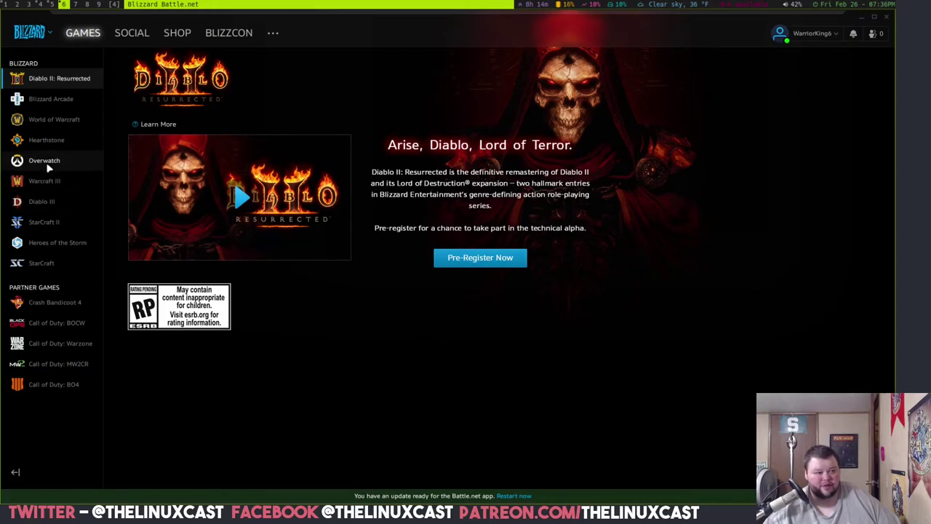
click(47, 141)
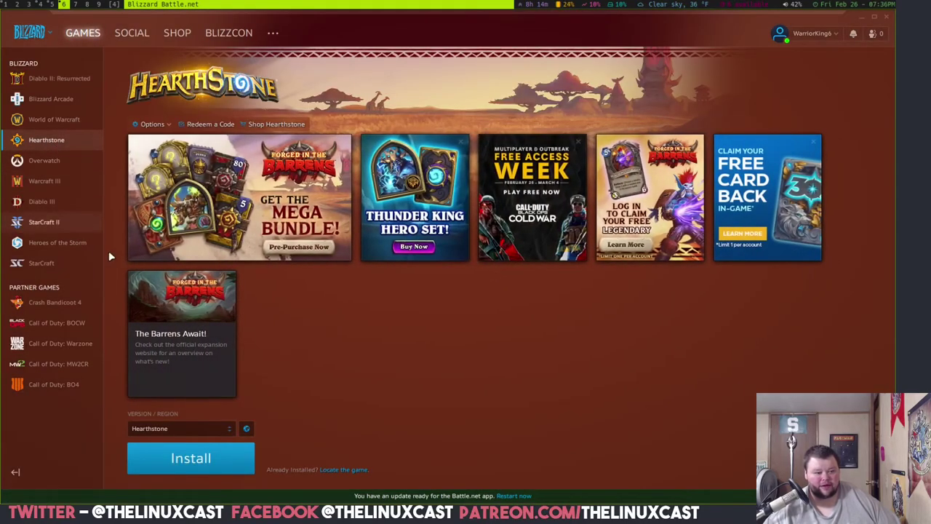
click(216, 458)
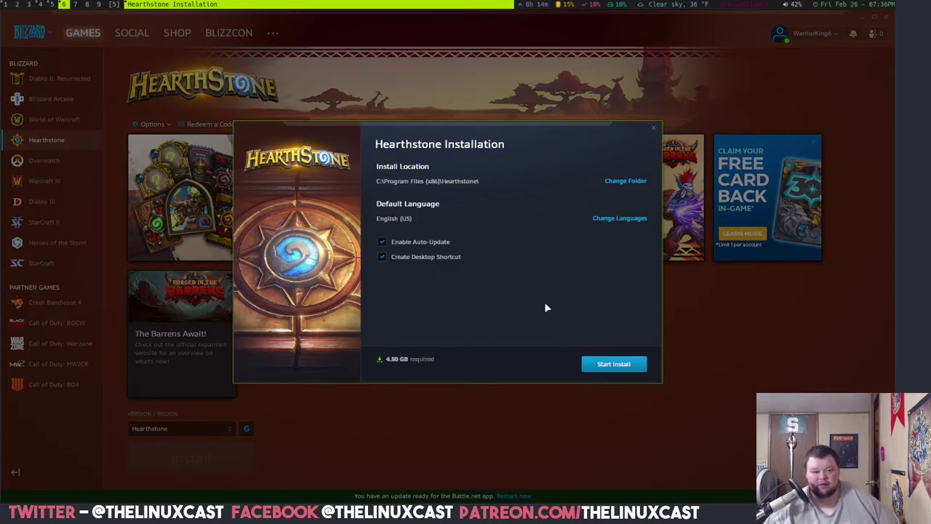
click(383, 242)
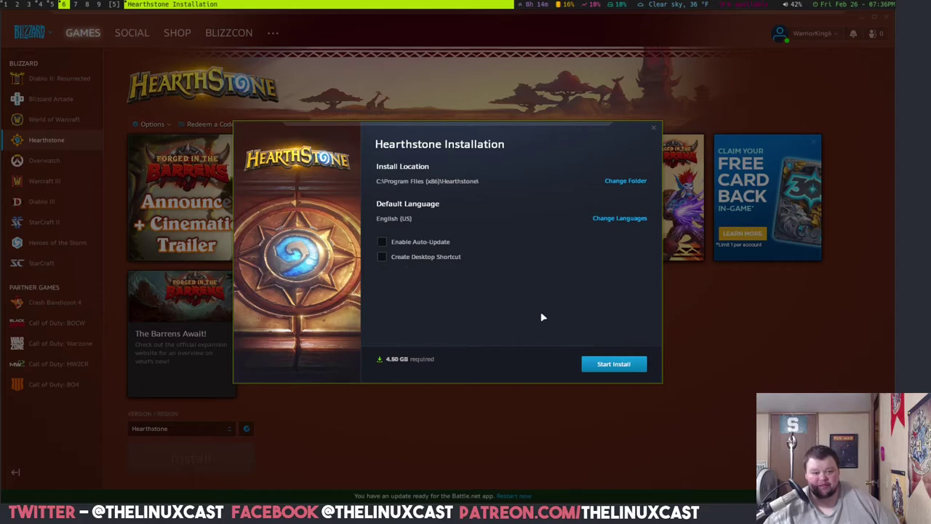
click(618, 366)
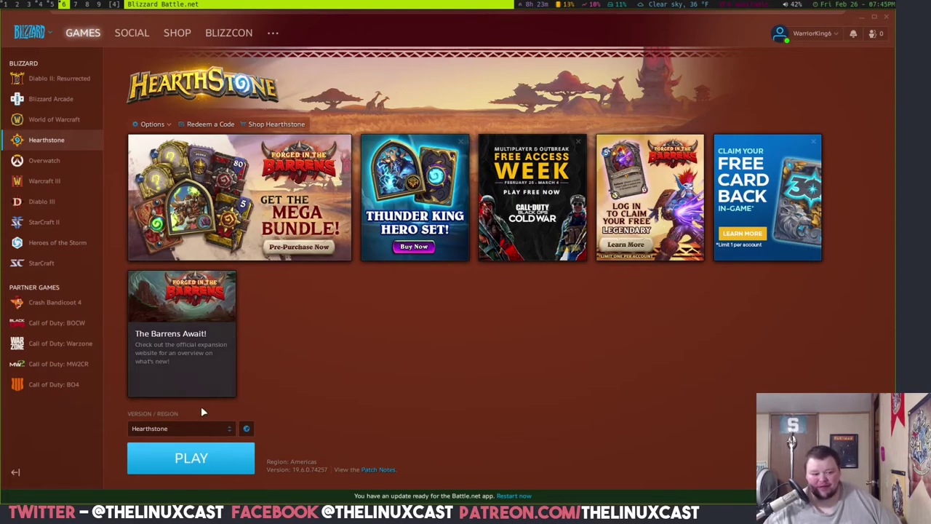
Launch Hearthstone and dismiss the changed cards, quests and weekly quests notices to reach the main menu
click(218, 458)
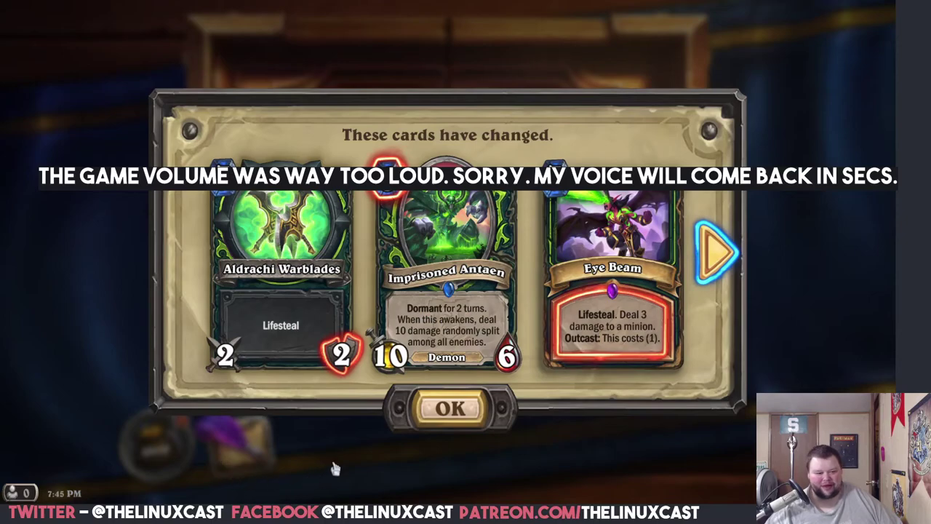
click(450, 409)
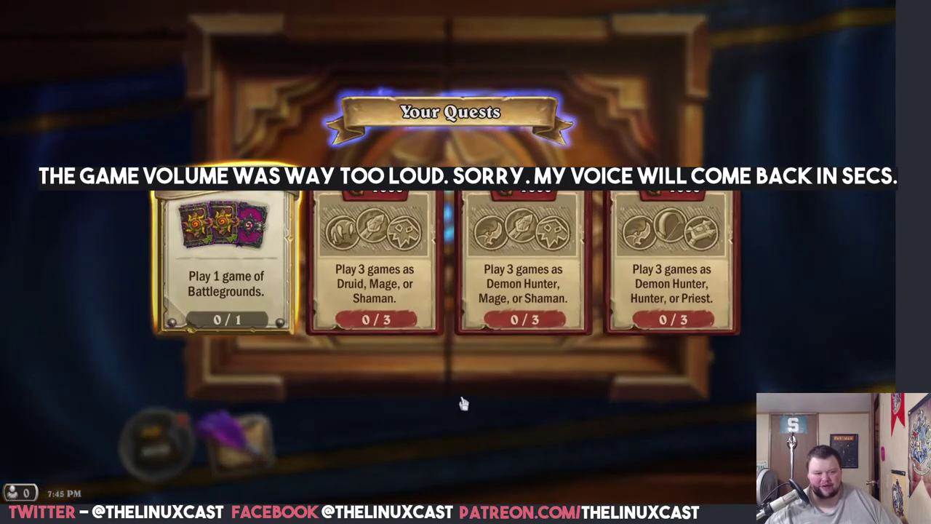
click(511, 406)
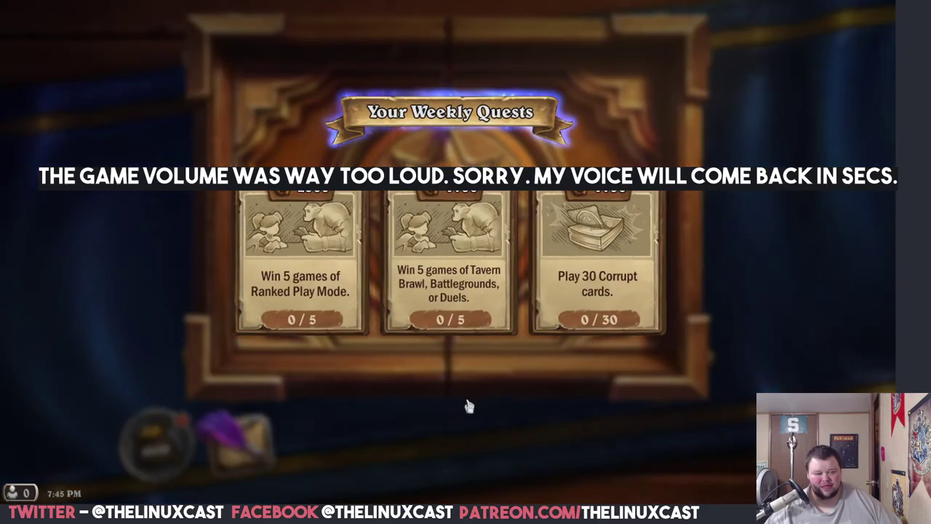
click(469, 405)
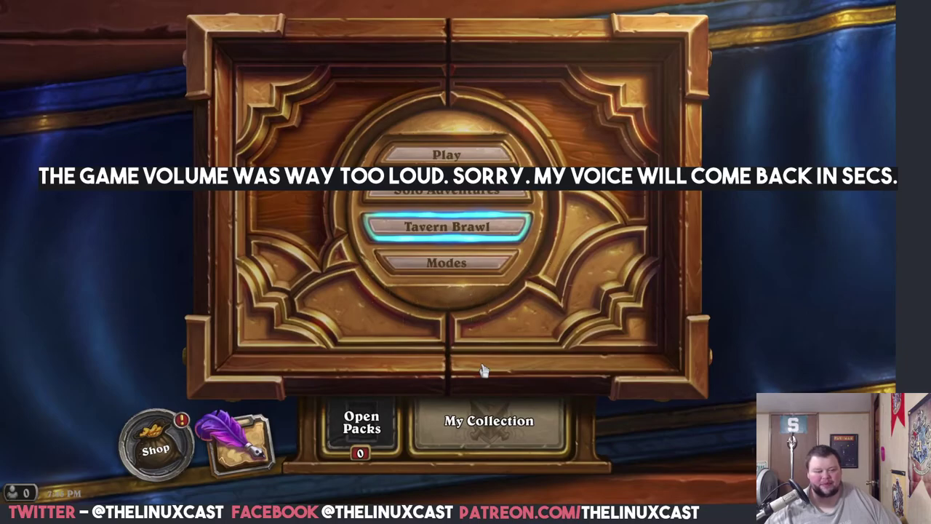
Look through the Arena, Battlegrounds and Duels entries in Hearthstone's Modes, and return to the main menu
click(456, 266)
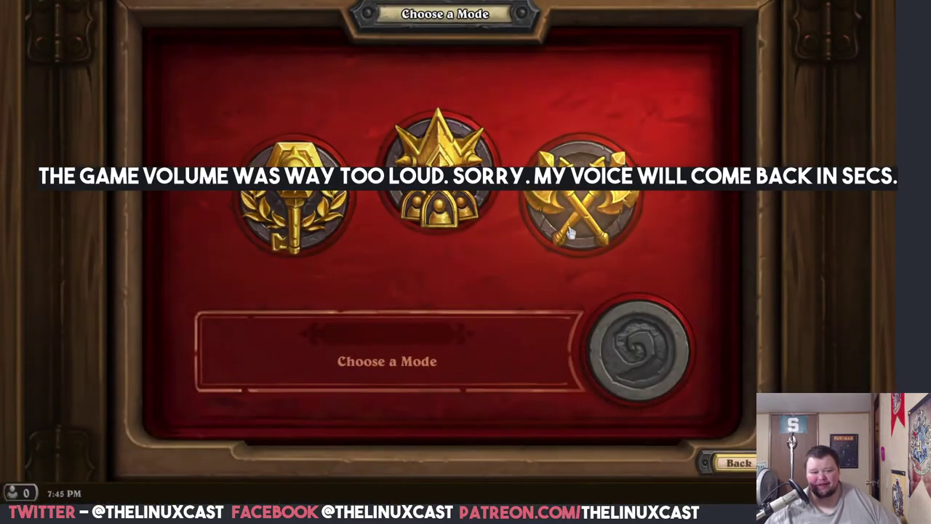
click(298, 200)
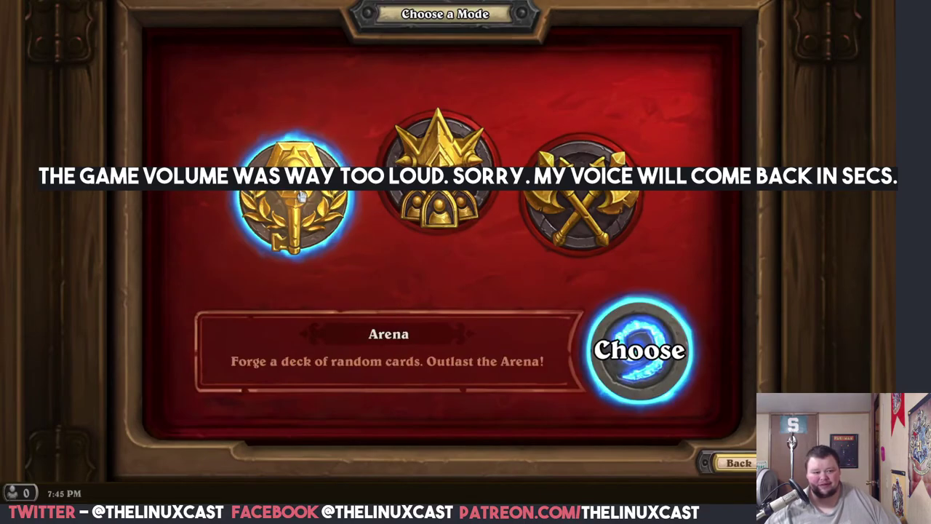
click(438, 182)
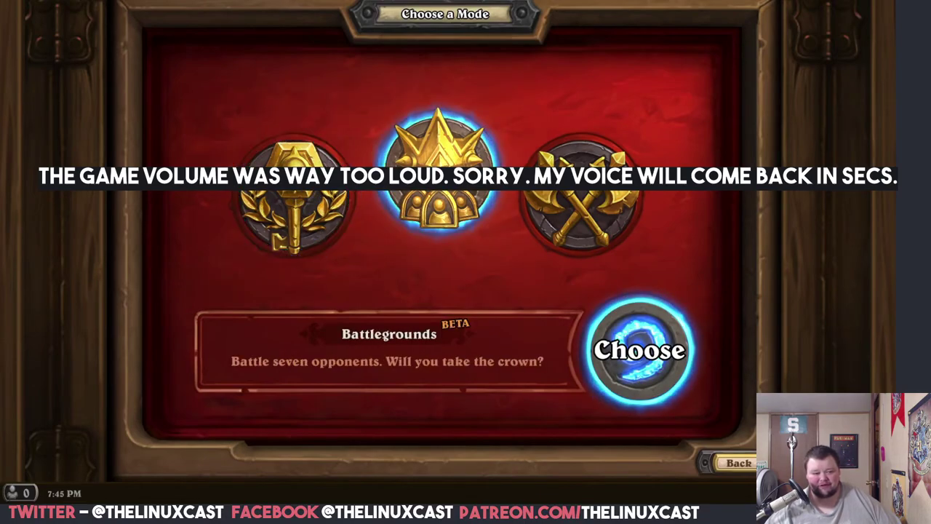
click(586, 195)
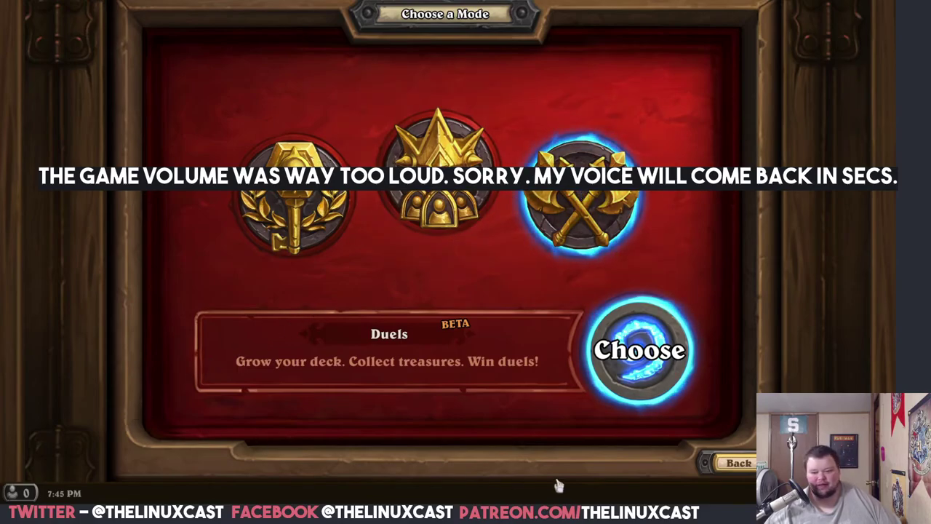
click(736, 464)
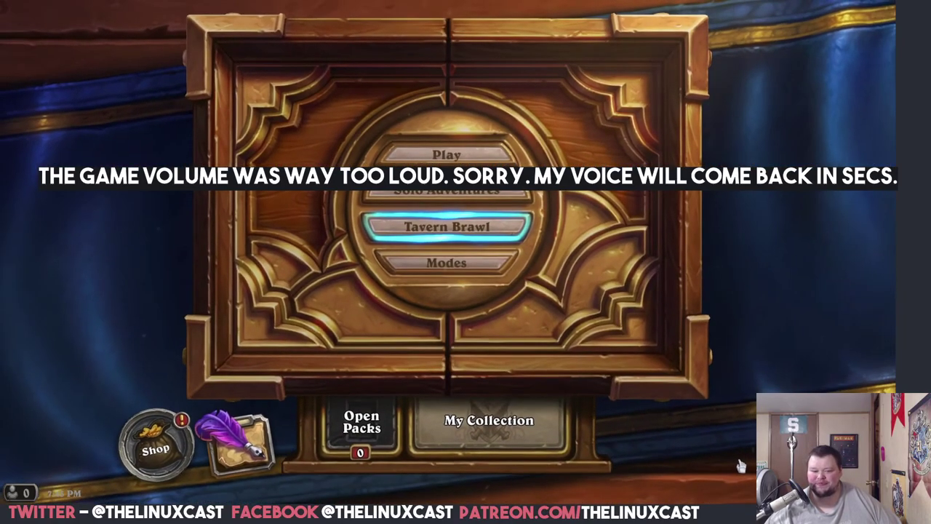
Quit Hearthstone and close the completed Lutris installer without creating desktop or application menu shortcuts
key(Escape)
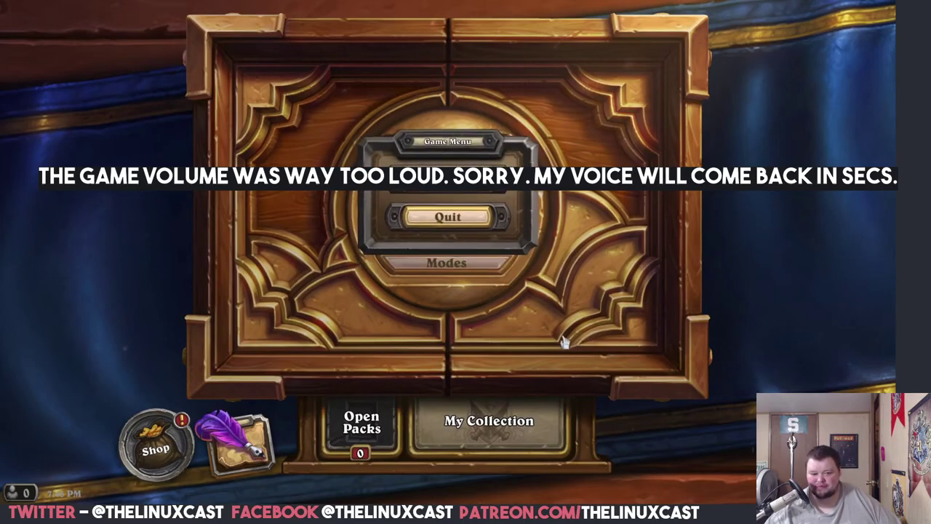
click(464, 221)
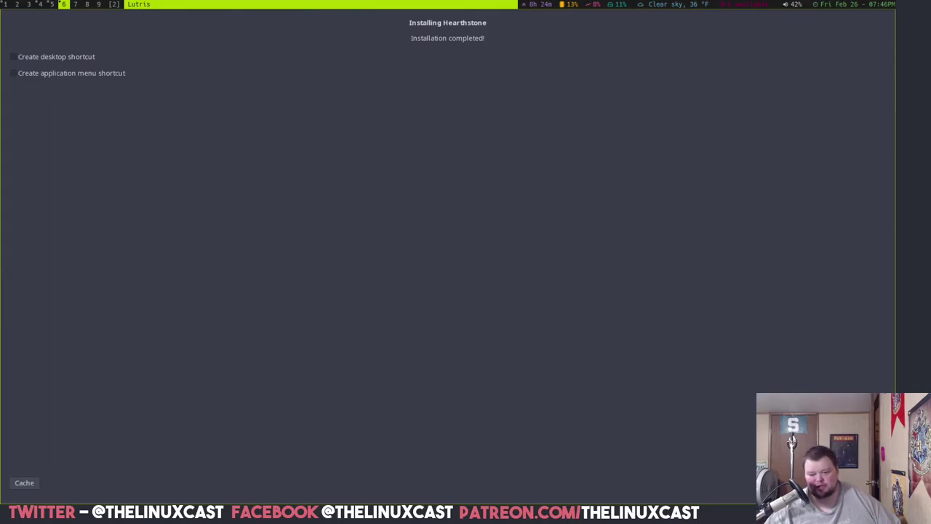
key(Escape)
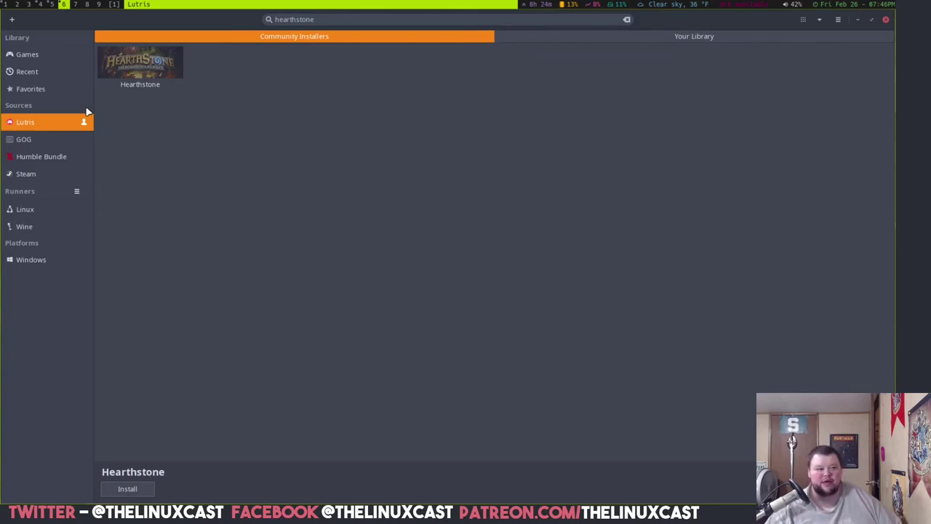
Select Hearthstone under the Lutris source to check its launch options, and close the Lutris window
click(34, 135)
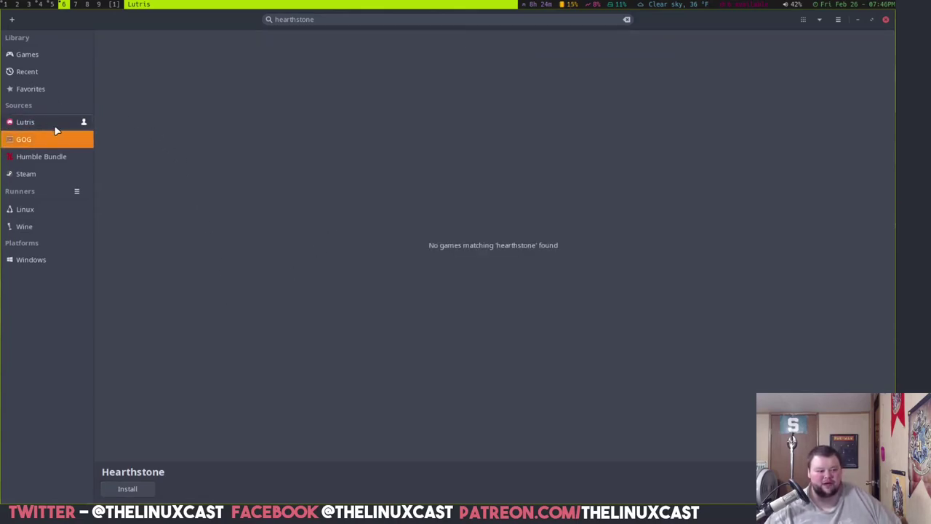
click(35, 121)
click(146, 72)
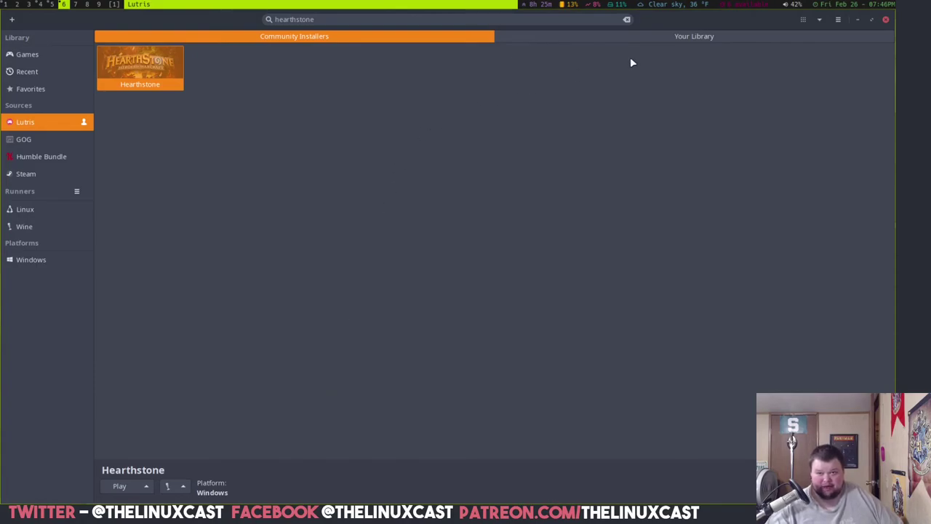
key(super+shift+c)
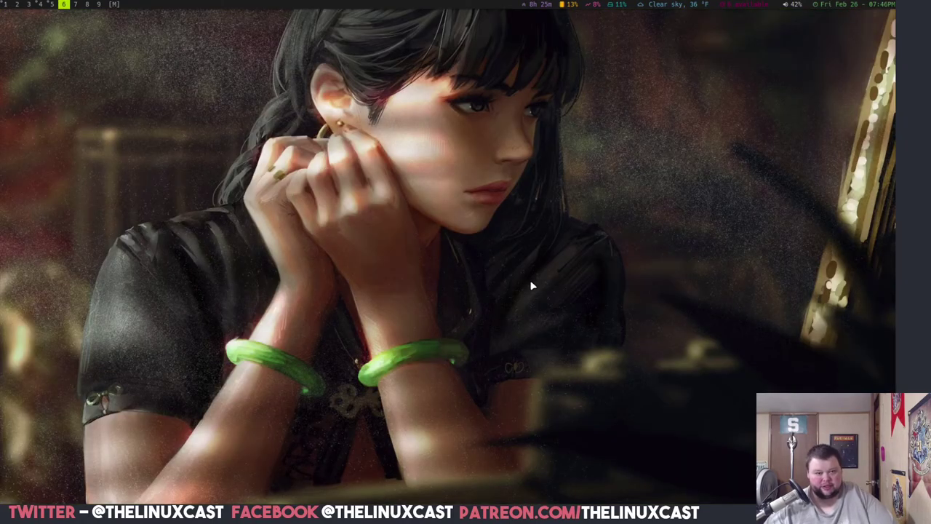